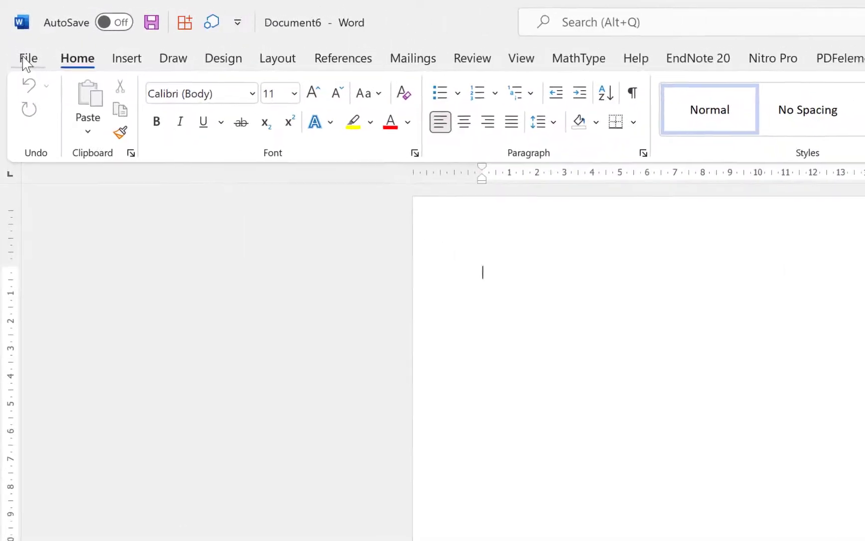
left_click(17, 36)
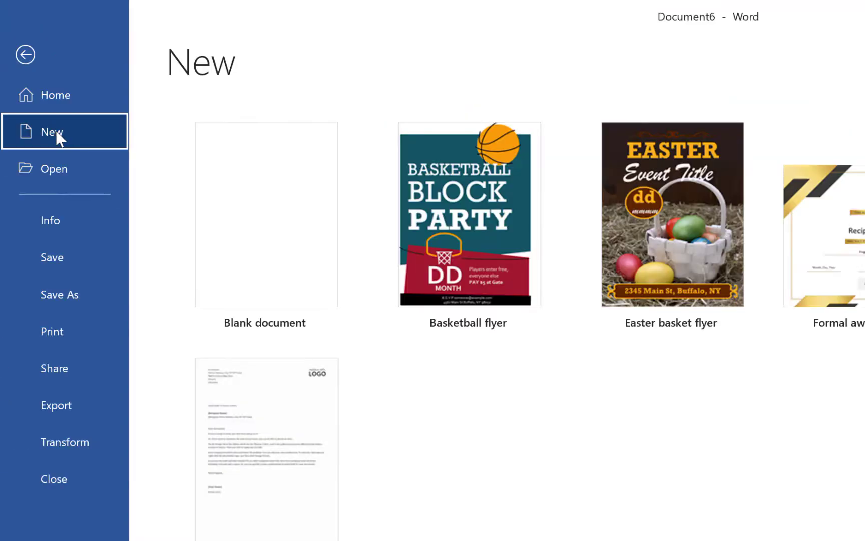
scroll(205, 428, "down", 3)
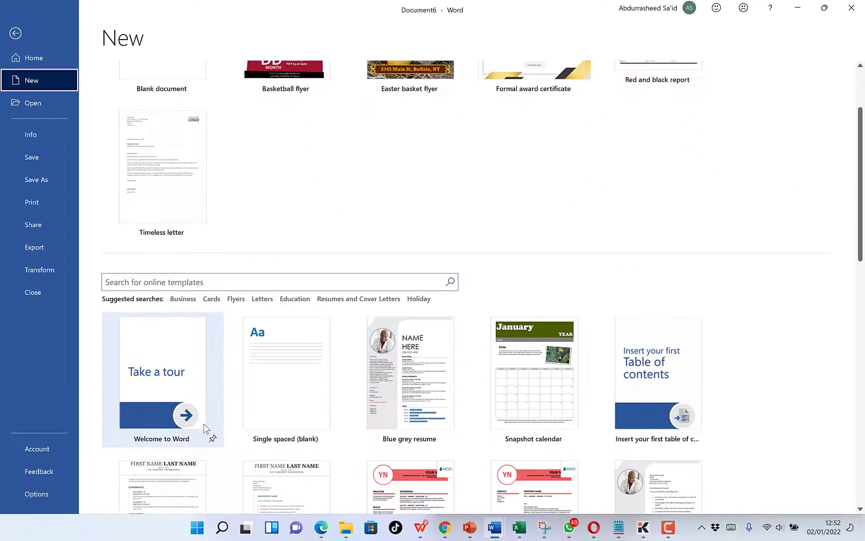
scroll(205, 428, "down", 2)
scroll(201, 380, "down", 3)
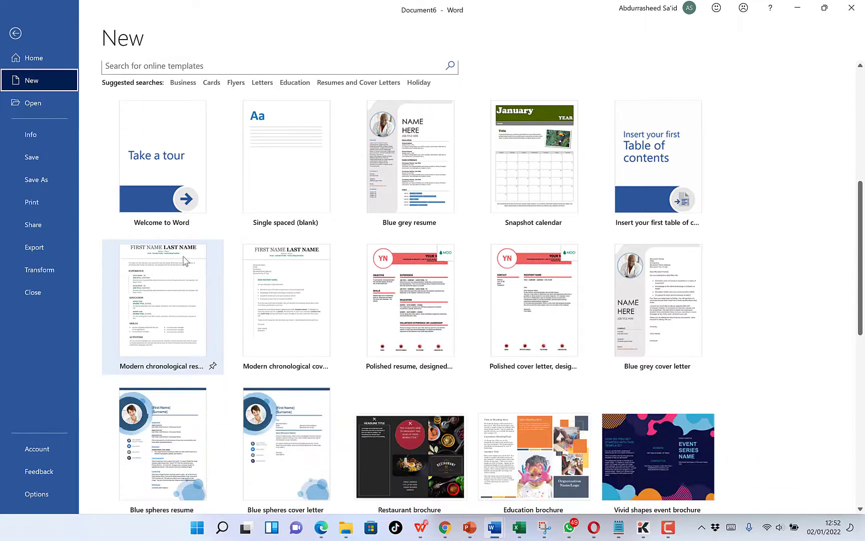
scroll(185, 254, "down", 7)
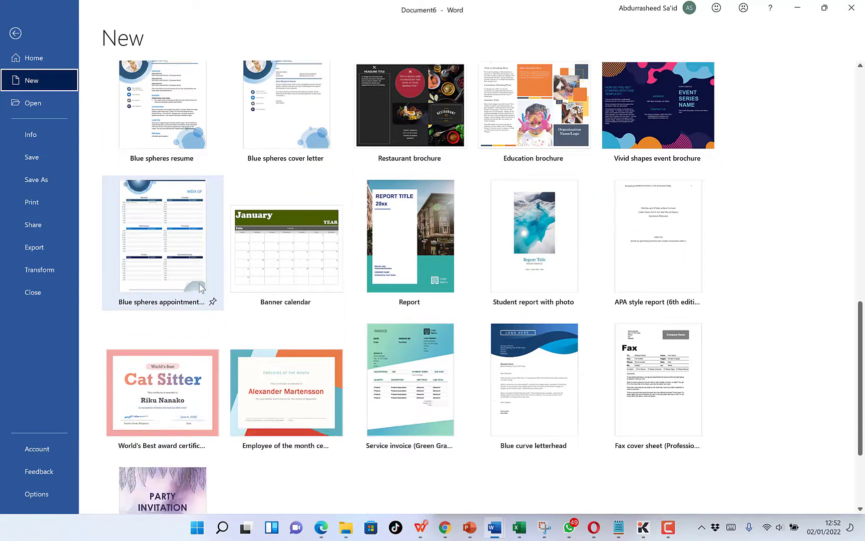
scroll(202, 286, "up", 2)
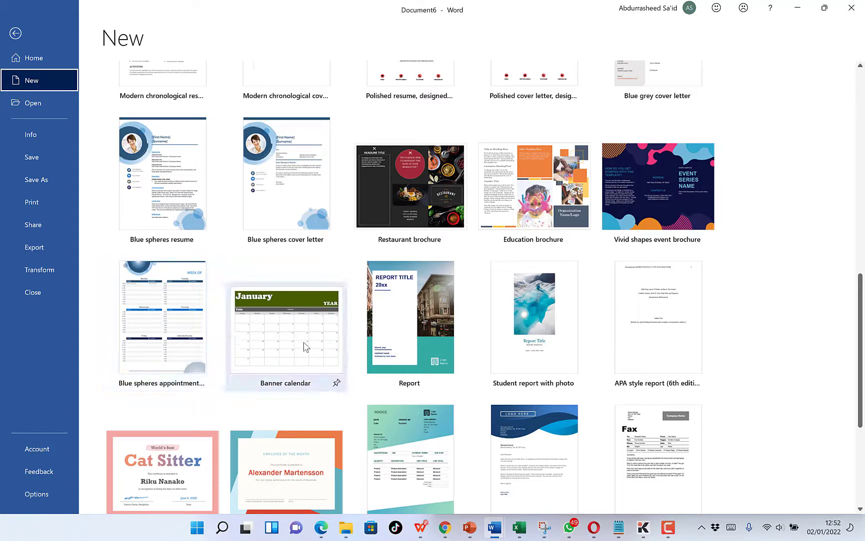
scroll(316, 327, "up", 3)
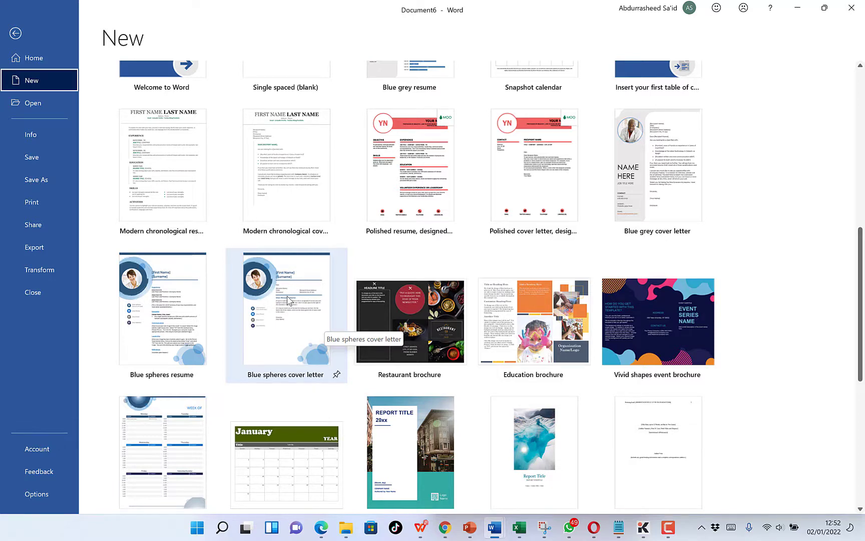
scroll(287, 301, "up", 2)
scroll(282, 308, "down", 4)
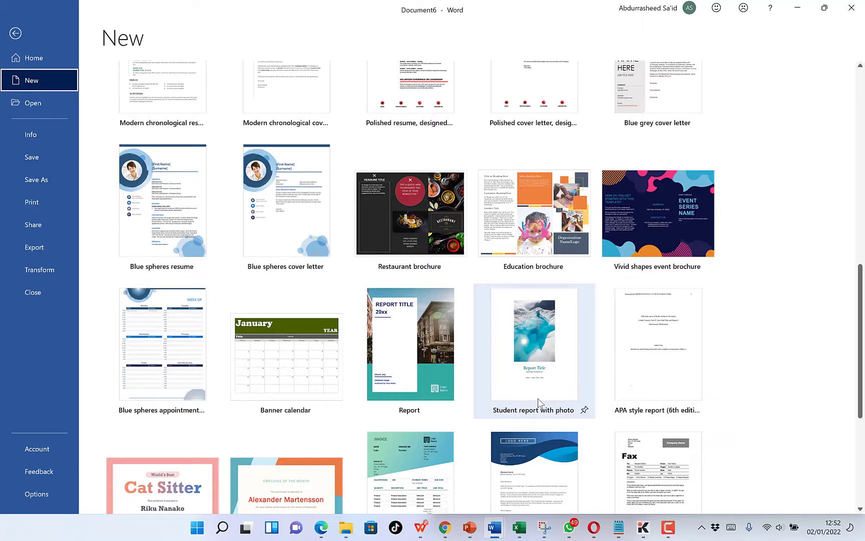
scroll(495, 396, "down", 1)
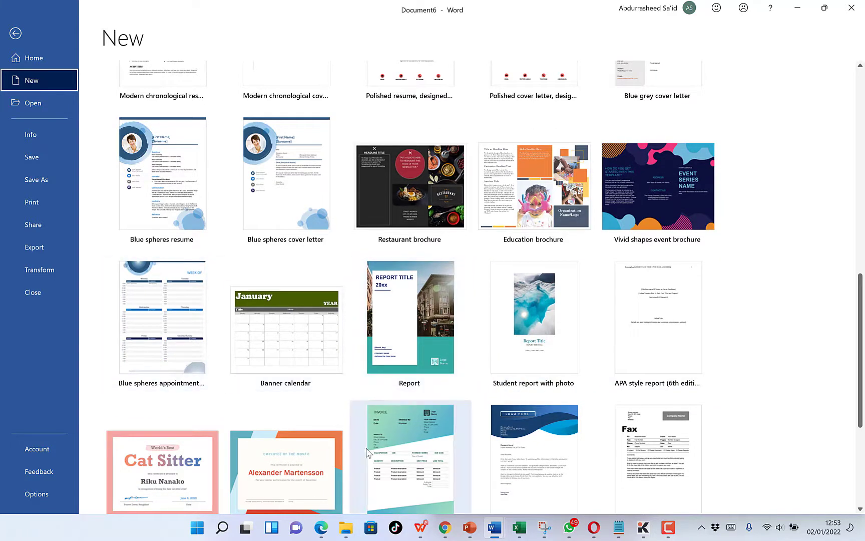
scroll(395, 431, "down", 3)
scroll(387, 401, "up", 4)
scroll(384, 356, "up", 5)
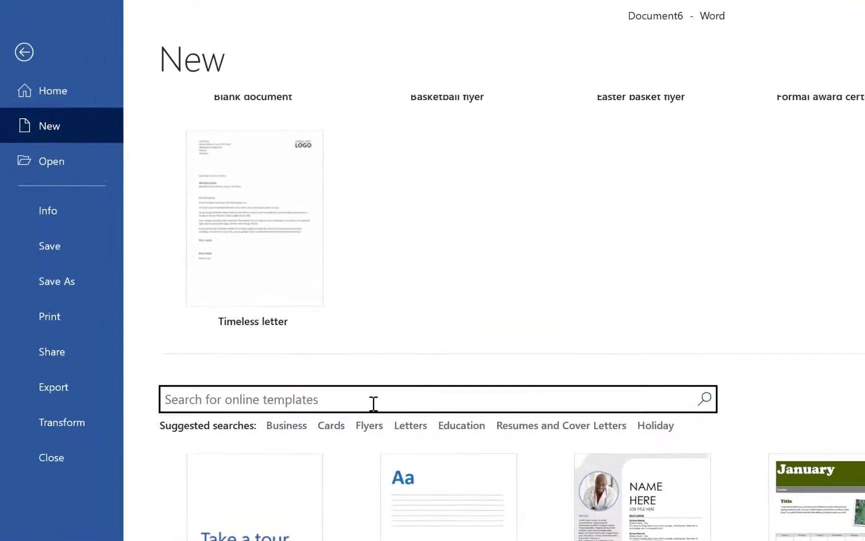
Search online templates for 'calendar' and browse results like Snapshot, Banner and Academic year
type("calendar")
key("Return")
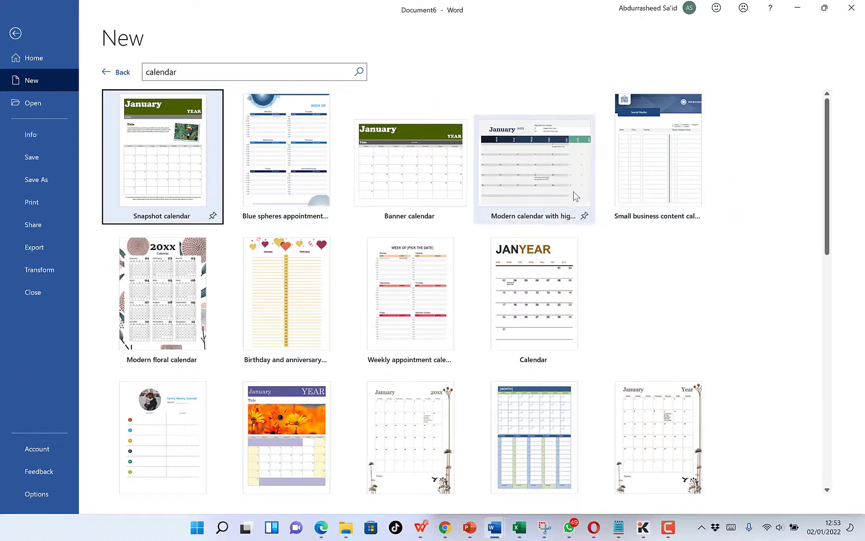
scroll(411, 451, "down", 1)
scroll(401, 413, "down", 6)
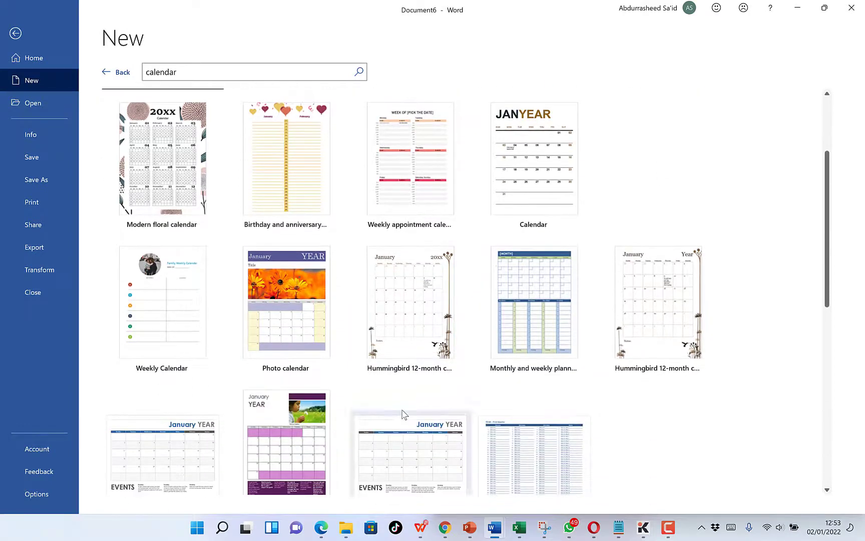
scroll(281, 356, "down", 4)
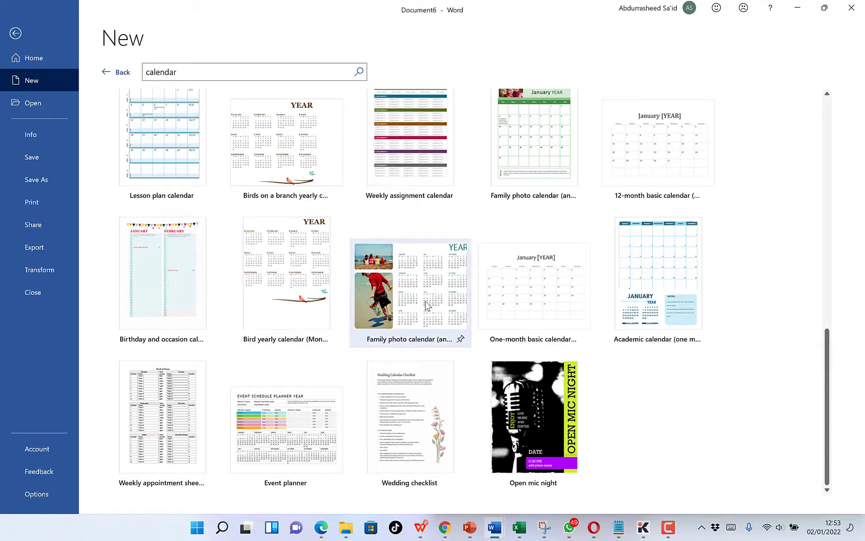
scroll(483, 165, "up", 3)
scroll(457, 167, "up", 8)
scroll(450, 170, "up", 2)
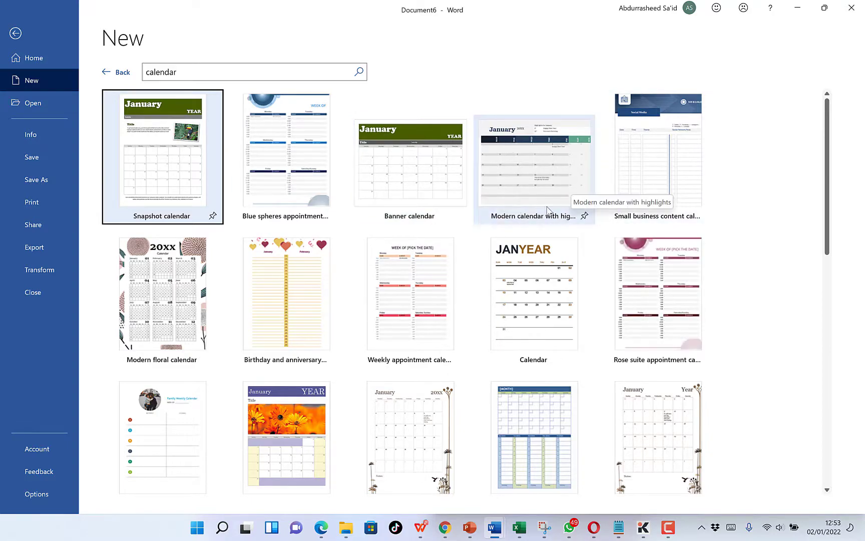
scroll(436, 219, "down", 6)
scroll(436, 219, "down", 2)
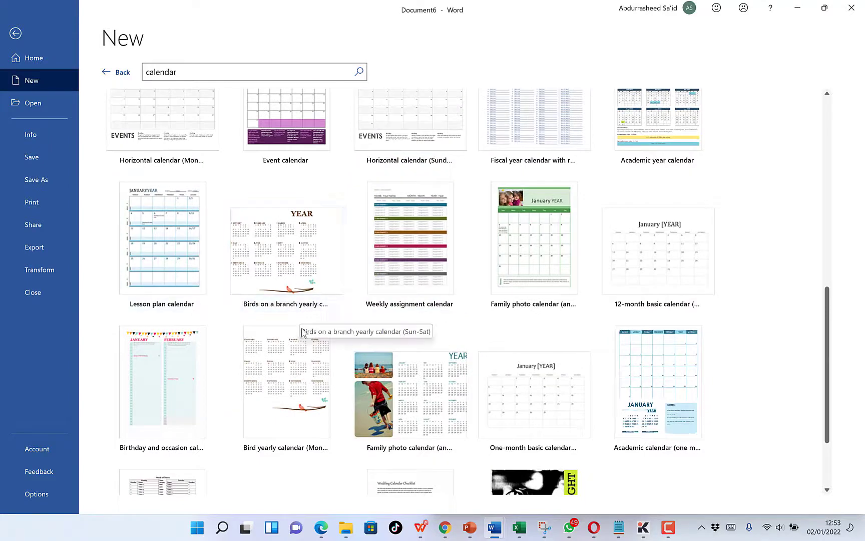
scroll(300, 336, "down", 2)
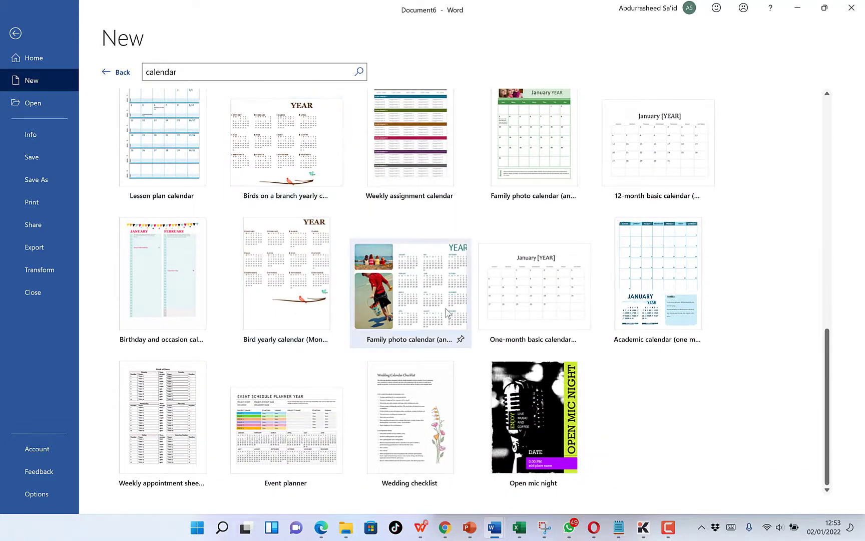
Preview the Birds on a branch yearly calendar (Sun-Sat) template after browsing neighbouring previews
left_click(288, 157)
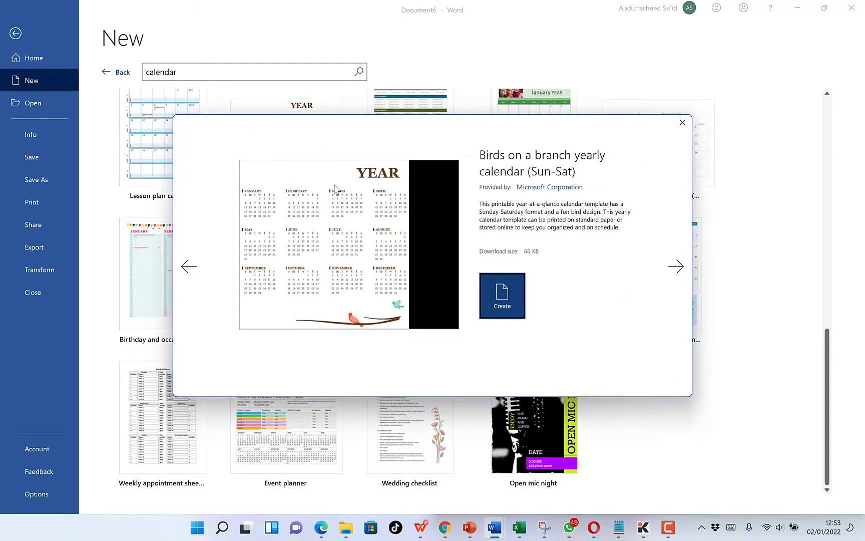
left_click(676, 266)
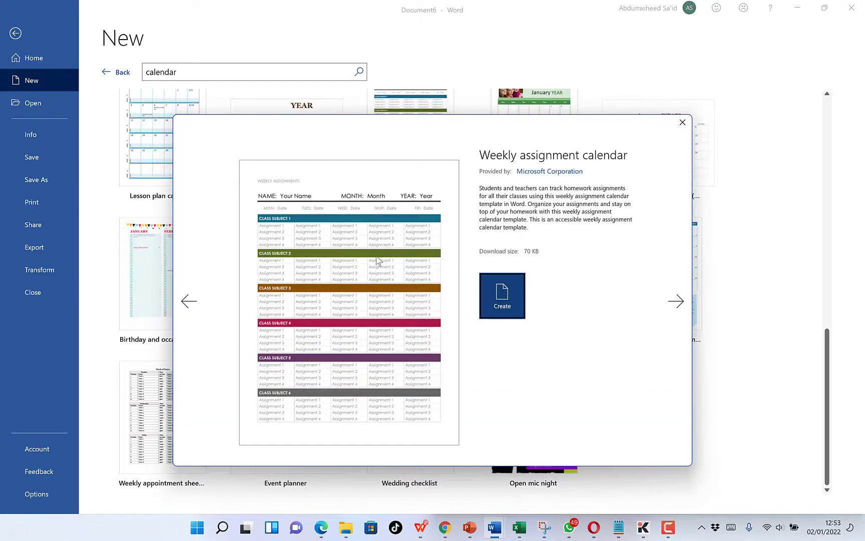
left_click(676, 301)
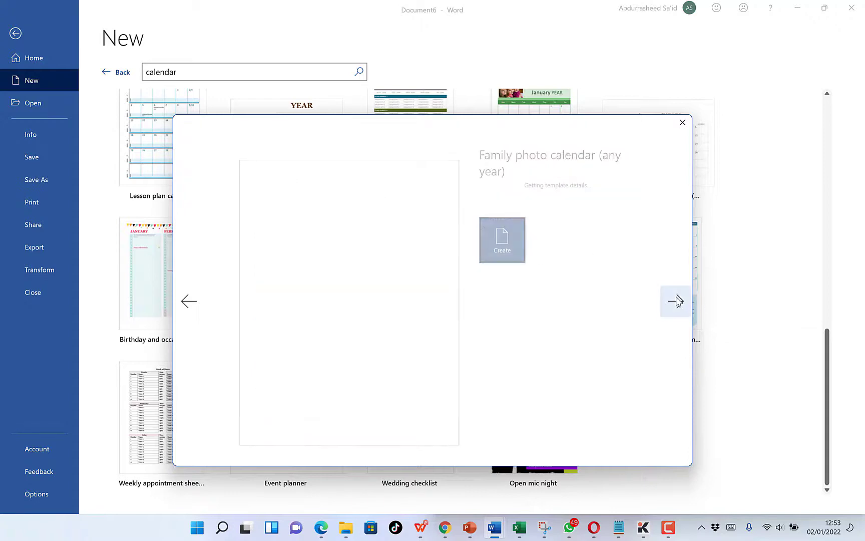
left_click(196, 299)
left_click(195, 299)
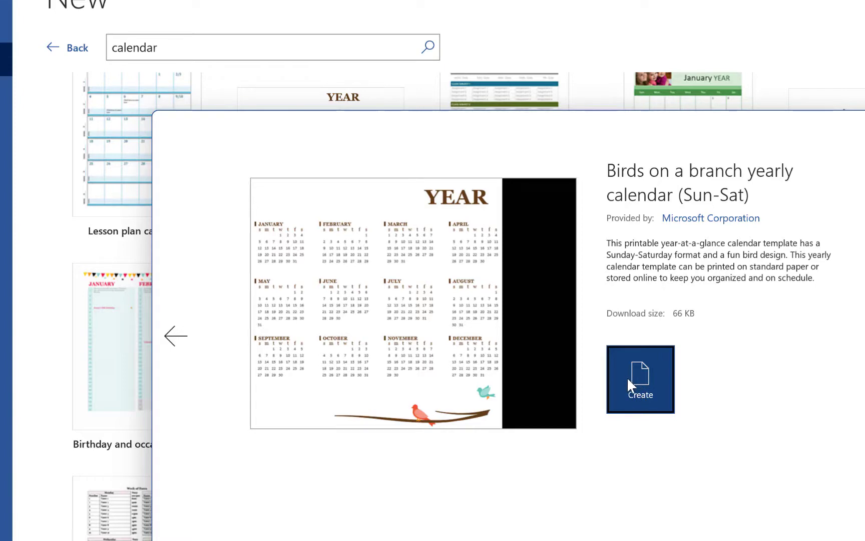
Create a new document from the Birds on a branch 2022 calendar template and scroll through it
left_click(628, 379)
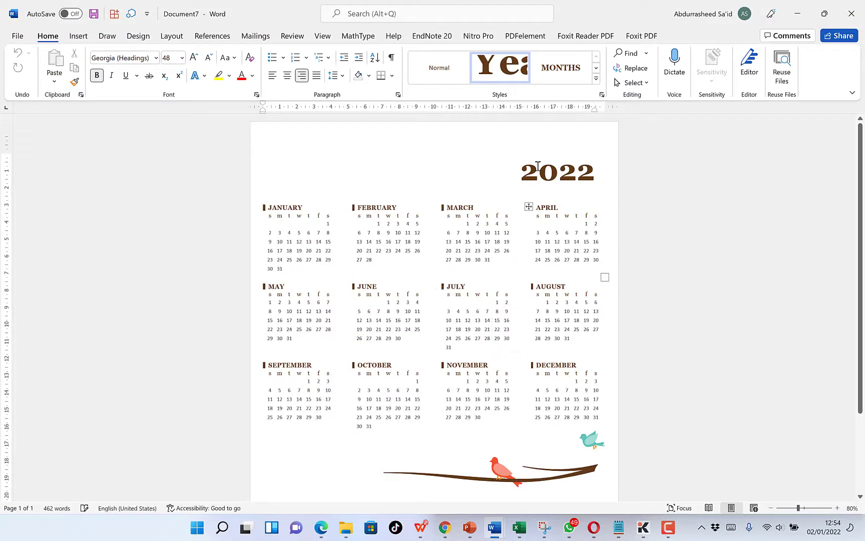
scroll(436, 222, "down", 3)
scroll(442, 225, "up", 3)
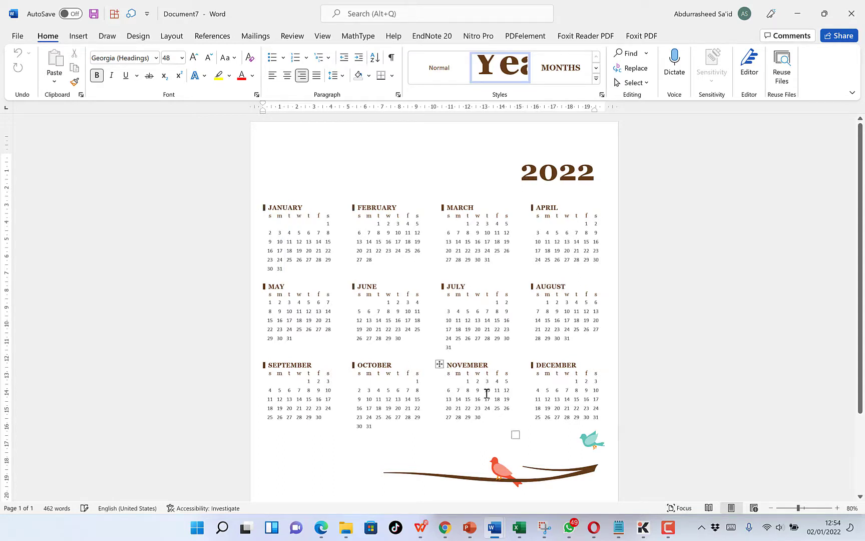
scroll(460, 321, "down", 2)
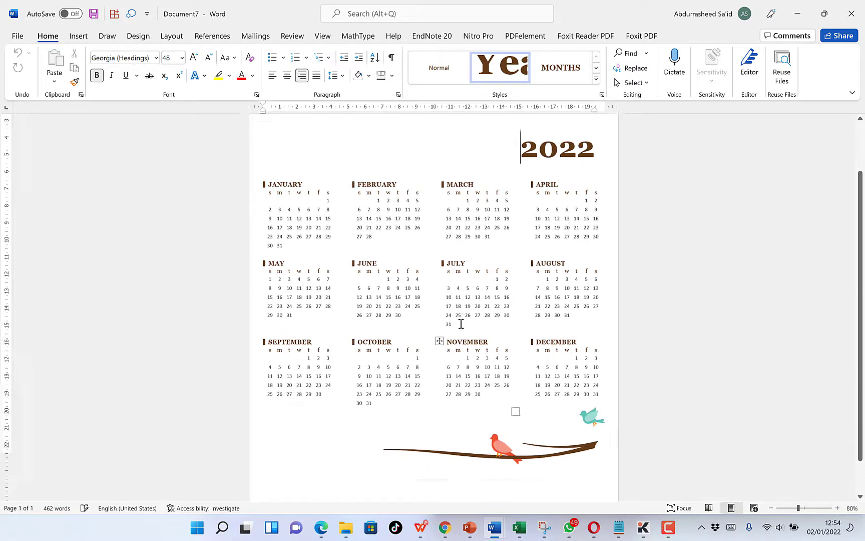
scroll(461, 321, "down", 3)
scroll(469, 228, "up", 1)
scroll(450, 272, "up", 3)
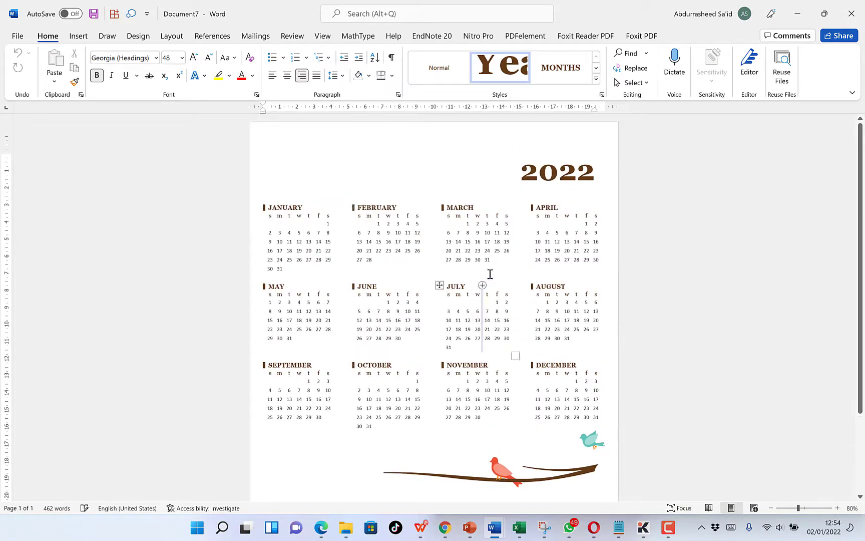
Deselect the bird-on-branch picture and review all twelve months of the calendar page
left_click(528, 478)
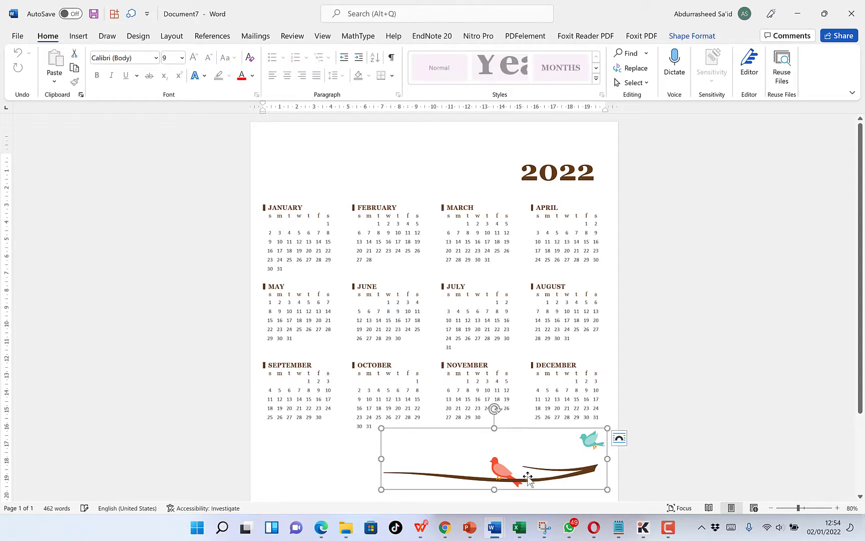
left_click(333, 455)
scroll(388, 429, "down", 2)
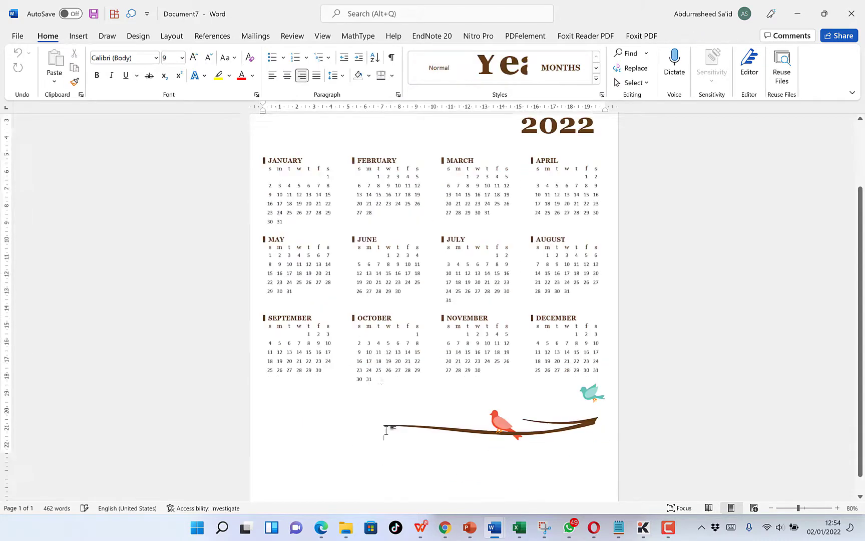
scroll(388, 429, "down", 2)
scroll(406, 355, "up", 4)
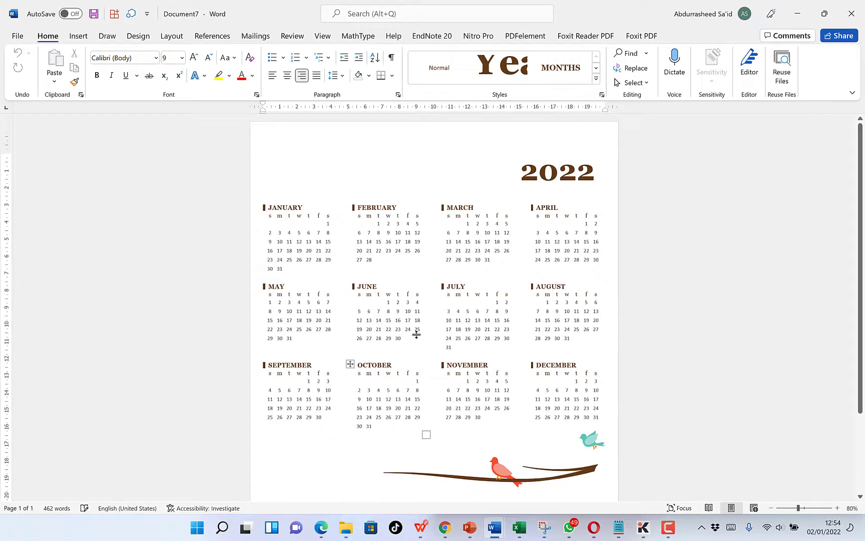
scroll(416, 418, "down", 4)
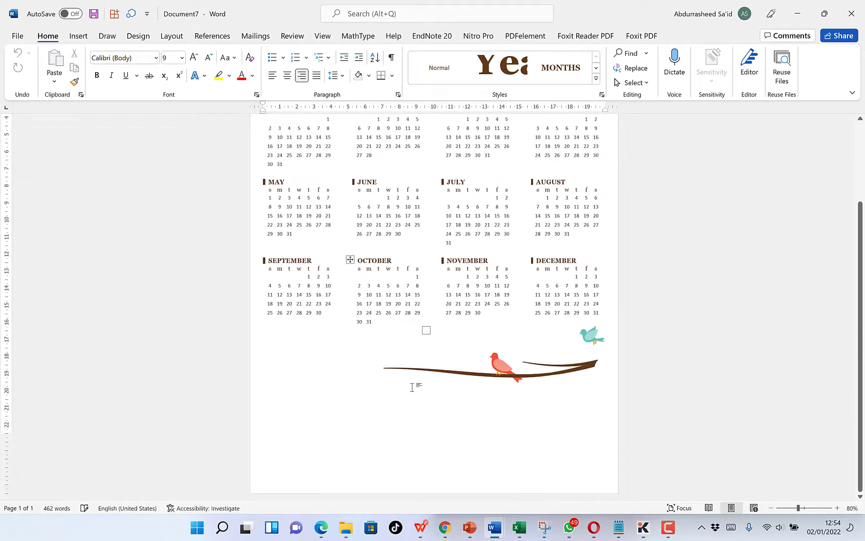
scroll(393, 340, "up", 3)
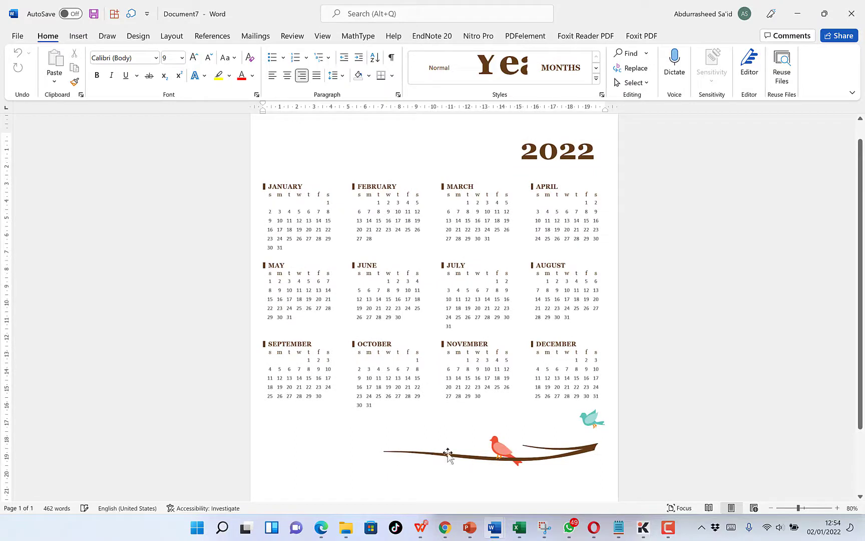
scroll(450, 450, "up", 1)
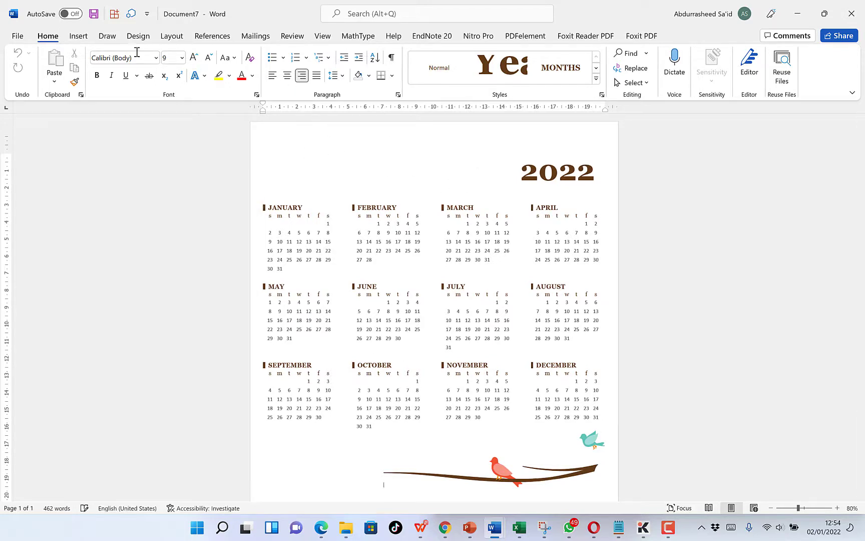
Draw a text box left of the 2022 heading and type 'EPIC Mentorship'
left_click(77, 37)
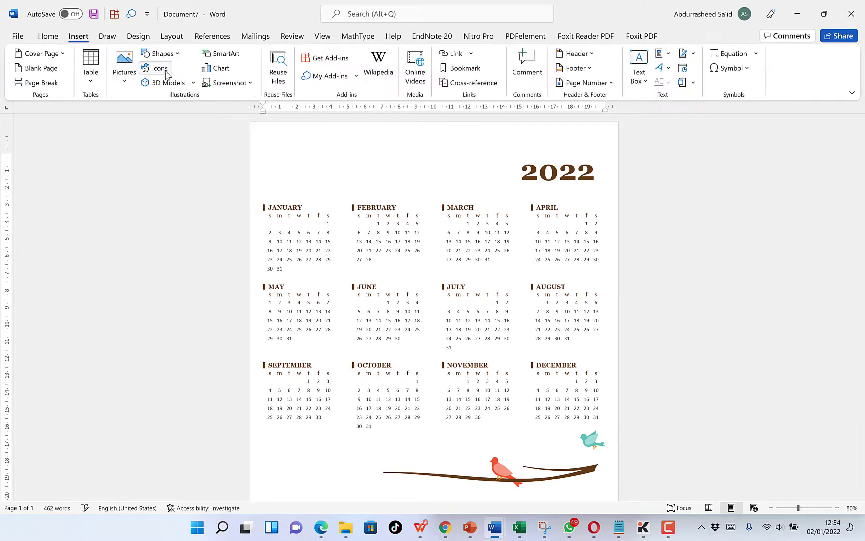
left_click(639, 67)
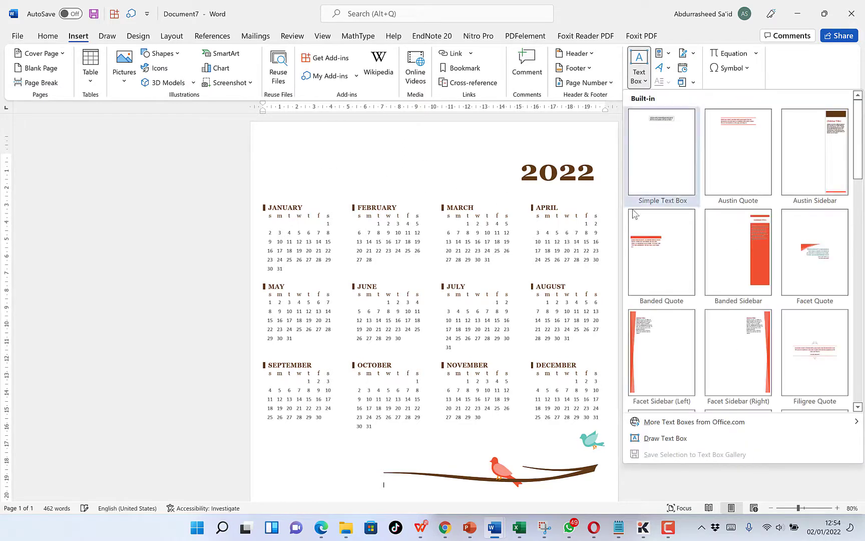
left_click(645, 437)
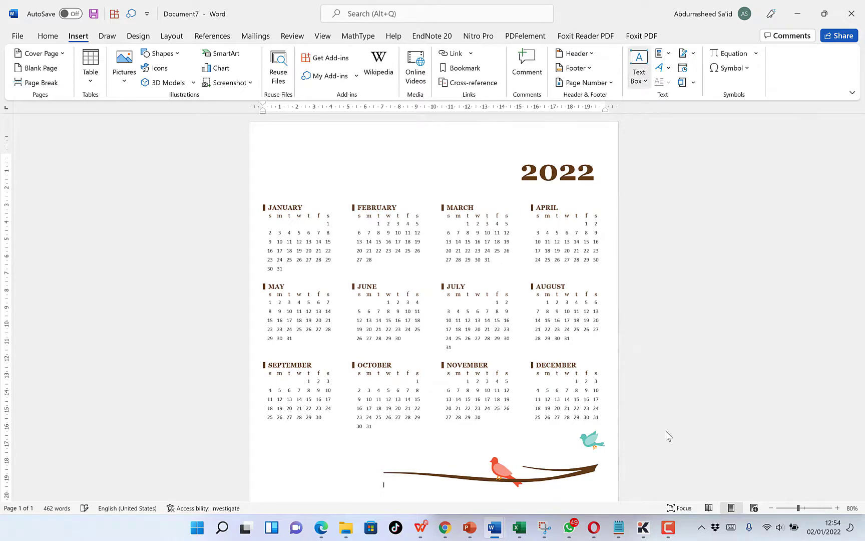
left_click_drag(298, 158, 497, 192)
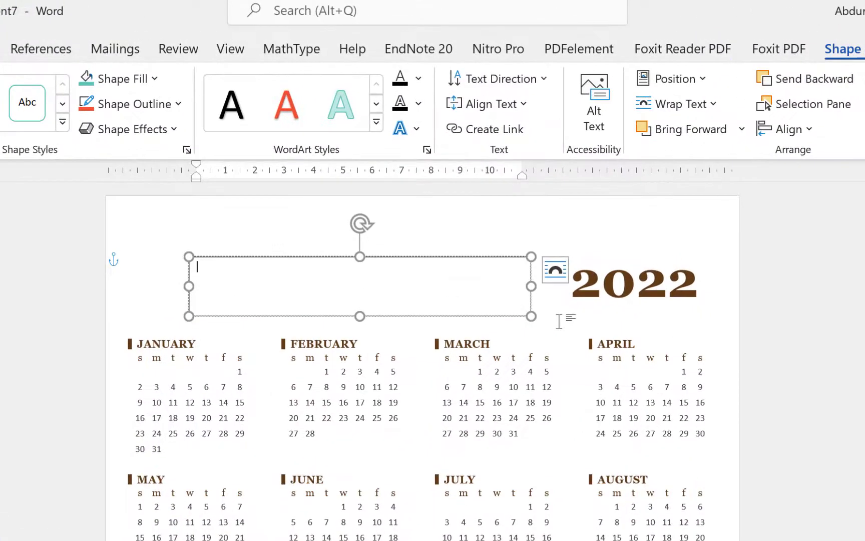
type("Ep")
key("BackSpace")
type("PIC MEnntorship")
Enlarge the whole 'EPIC Mentorship' title to 48 pt
key("ctrl+a")
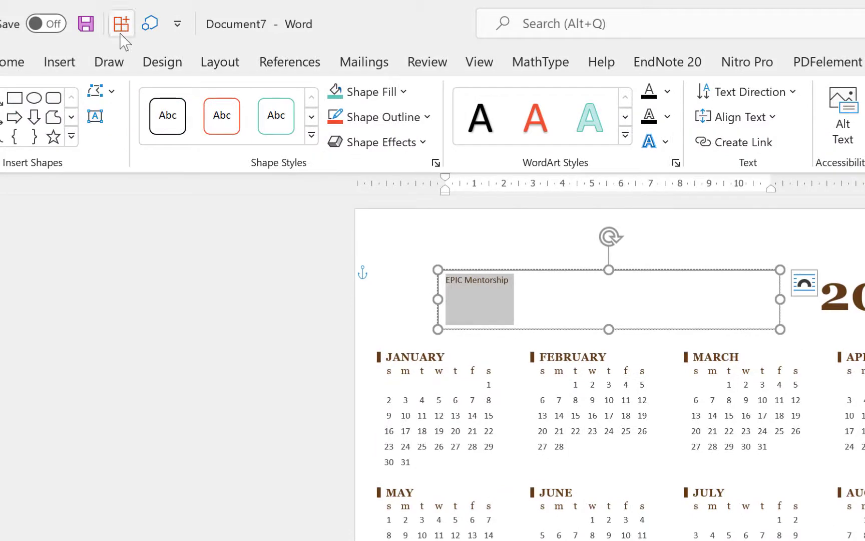
left_click(13, 62)
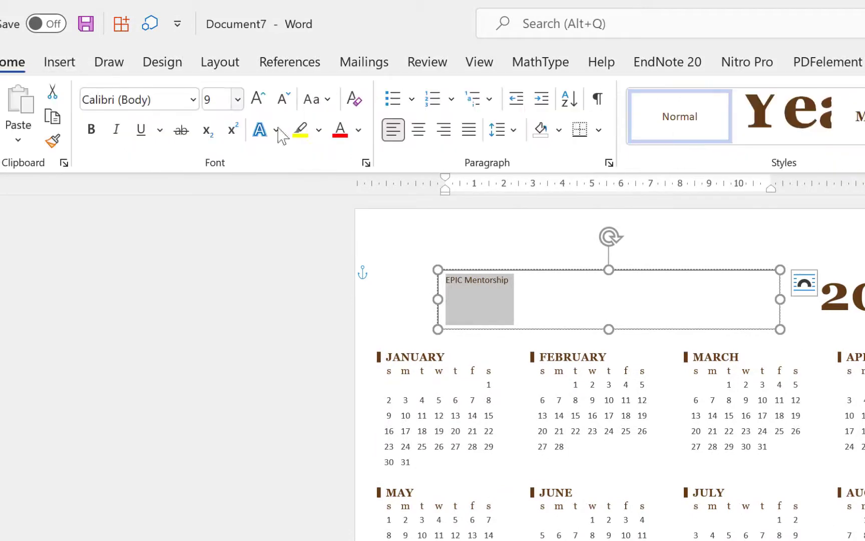
left_click(257, 99)
left_click(257, 98)
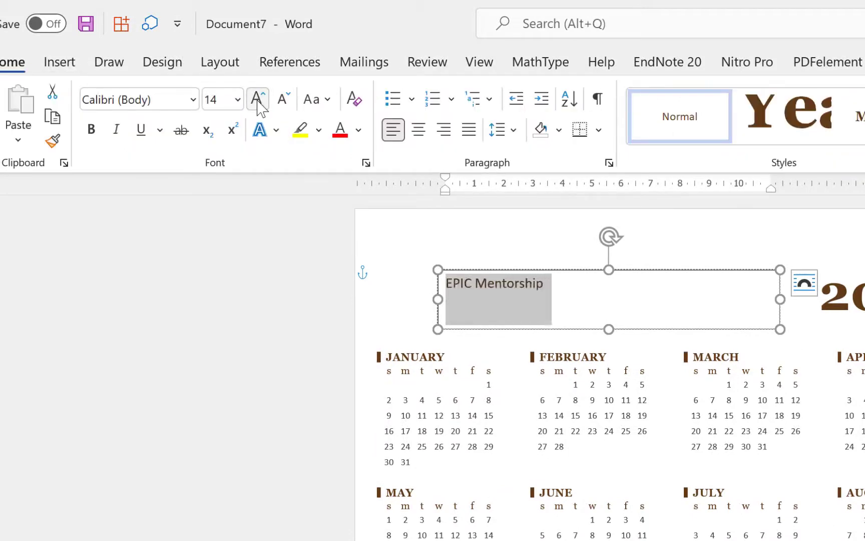
double_click(257, 102)
double_click(257, 103)
double_click(257, 102)
left_click(257, 102)
double_click(257, 103)
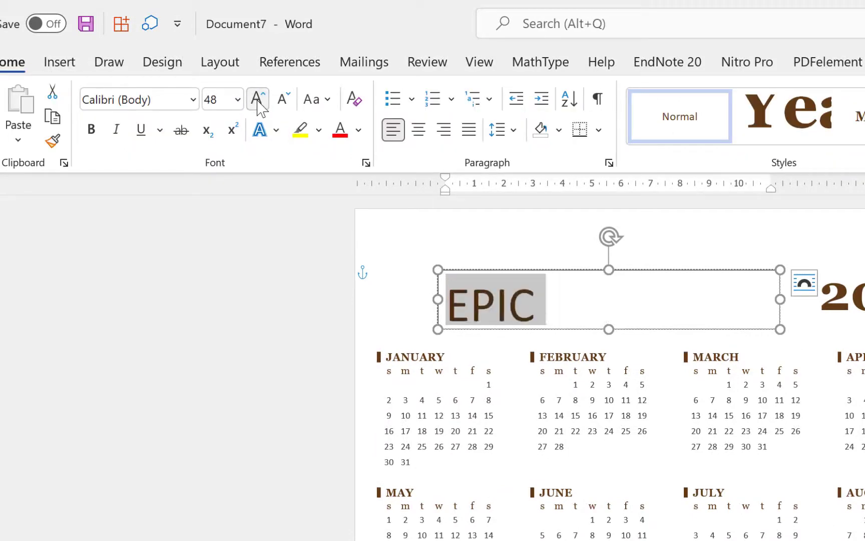
Widen the title box to fit, make the title bold, and nudge it beside 2022
left_click_drag(780, 330, 821, 342)
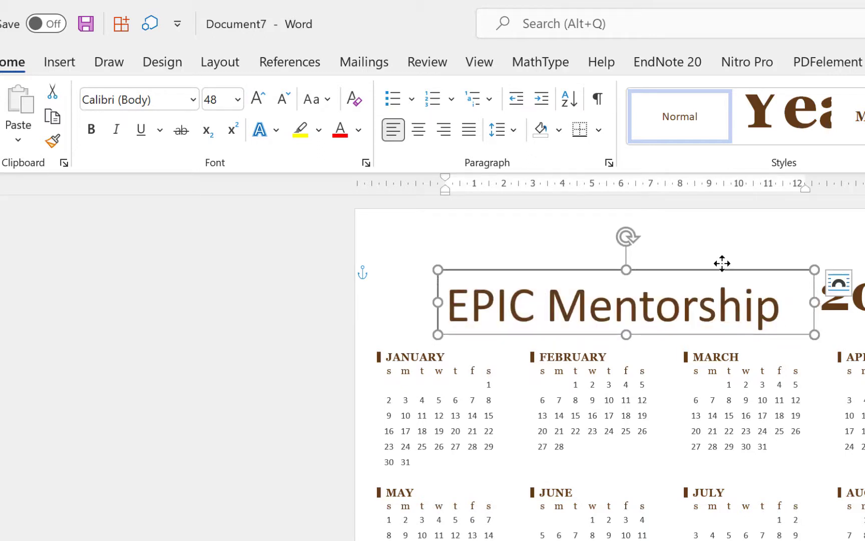
left_click_drag(727, 258, 721, 250)
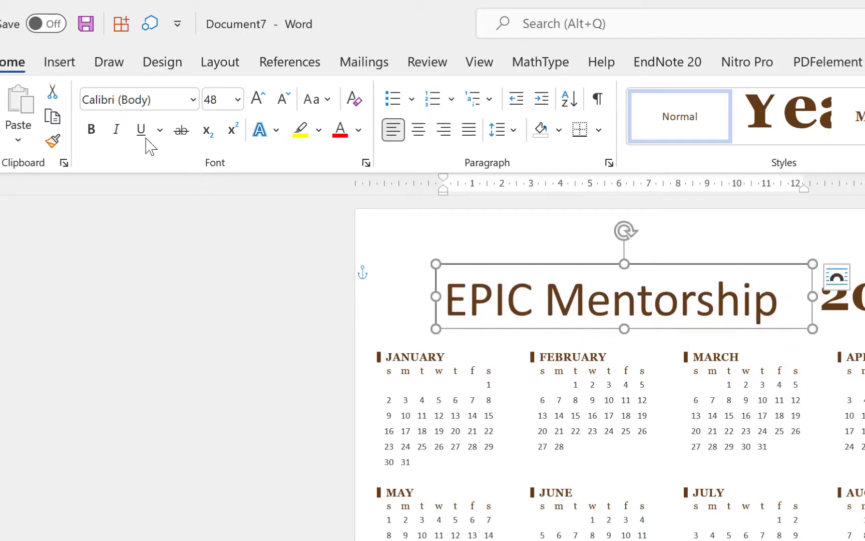
left_click(90, 129)
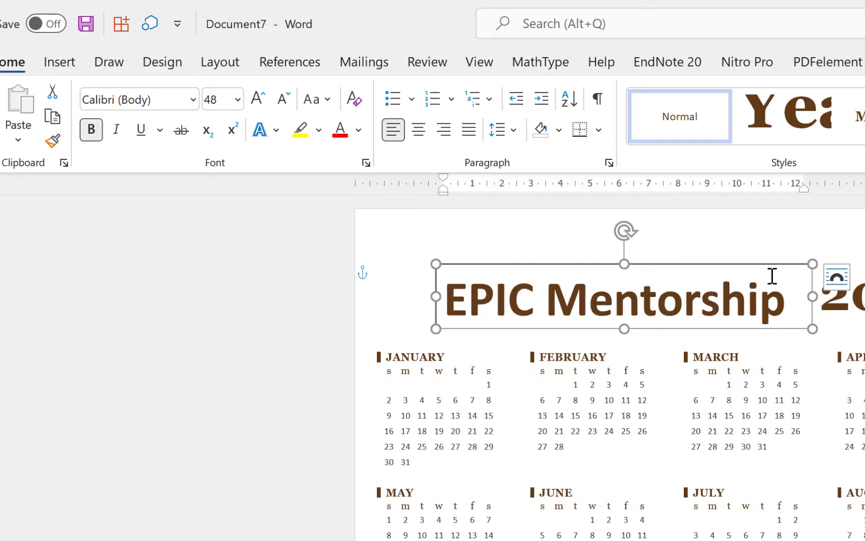
mouse_move(754, 264)
left_mouse_down()
mouse_move(735, 251)
mouse_move(744, 255)
left_mouse_up()
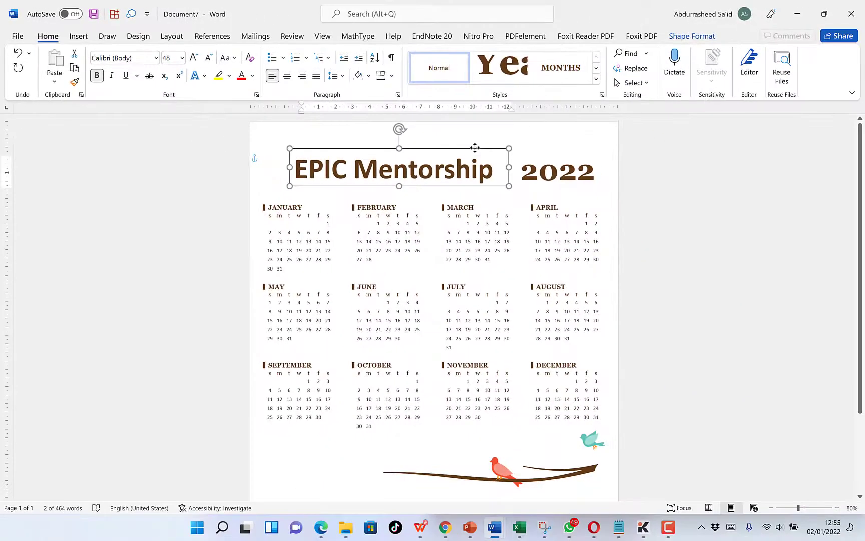
Colour the EPIC Mentorship title text light blue
left_click(252, 76)
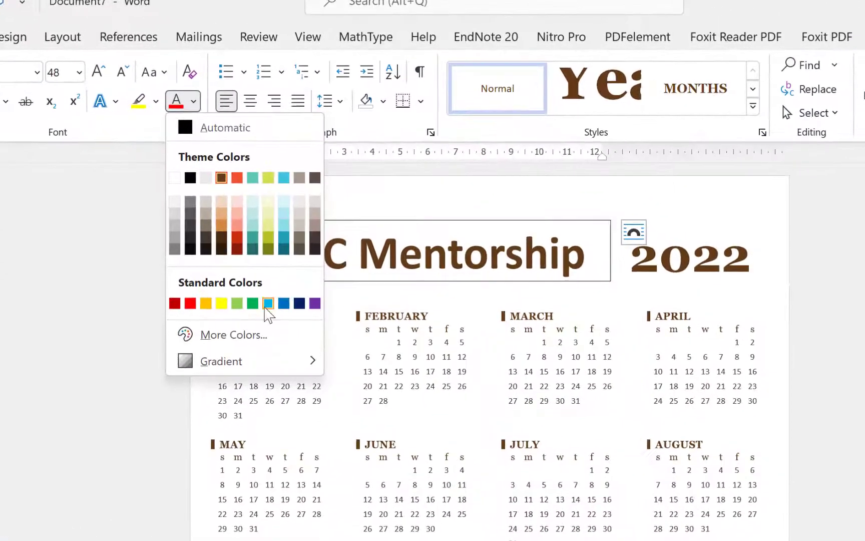
left_click(268, 304)
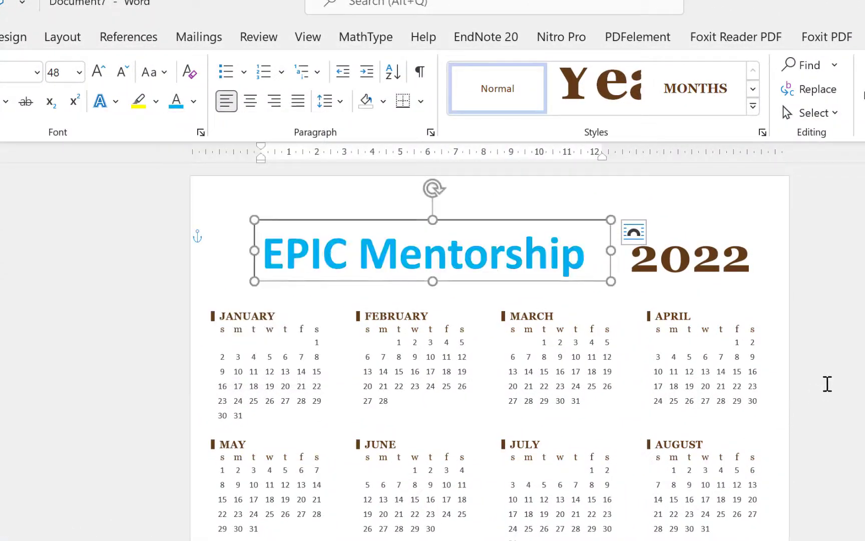
left_click(825, 383)
Remove the outline from the title's text box so it floats borderless
left_click(628, 254)
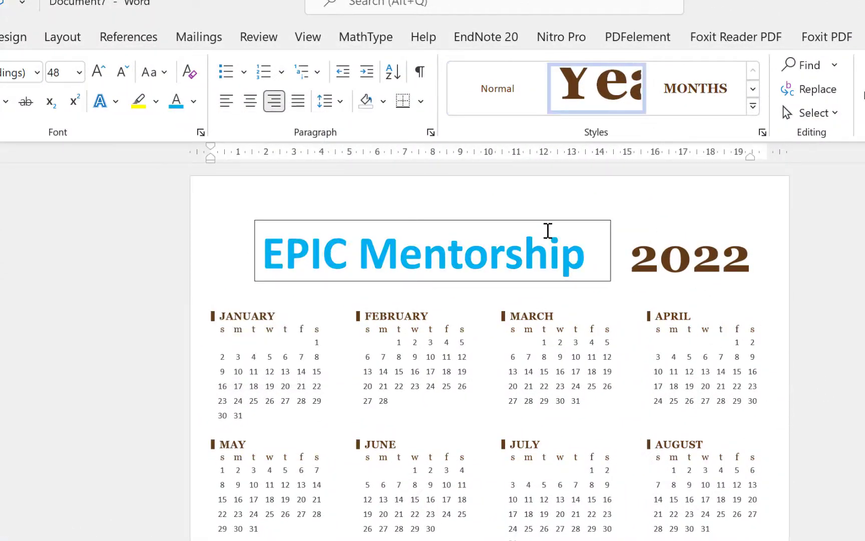
left_click(542, 221)
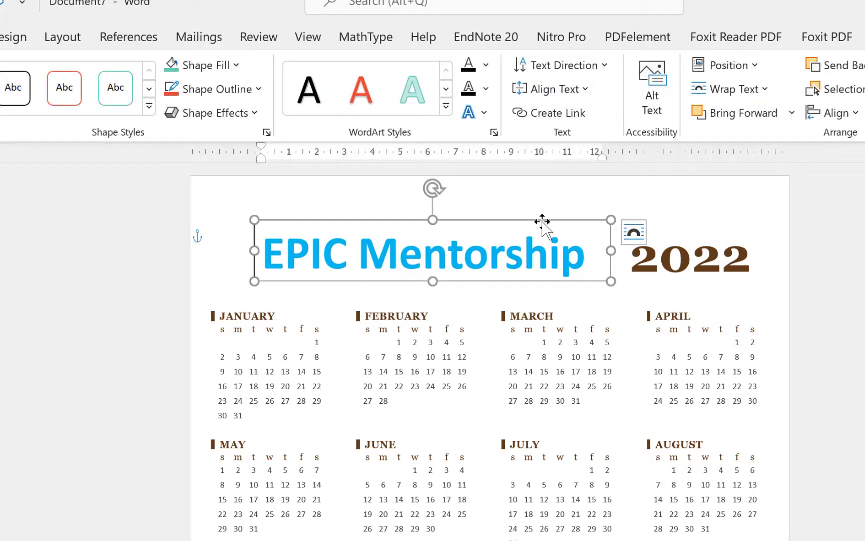
left_click(259, 95)
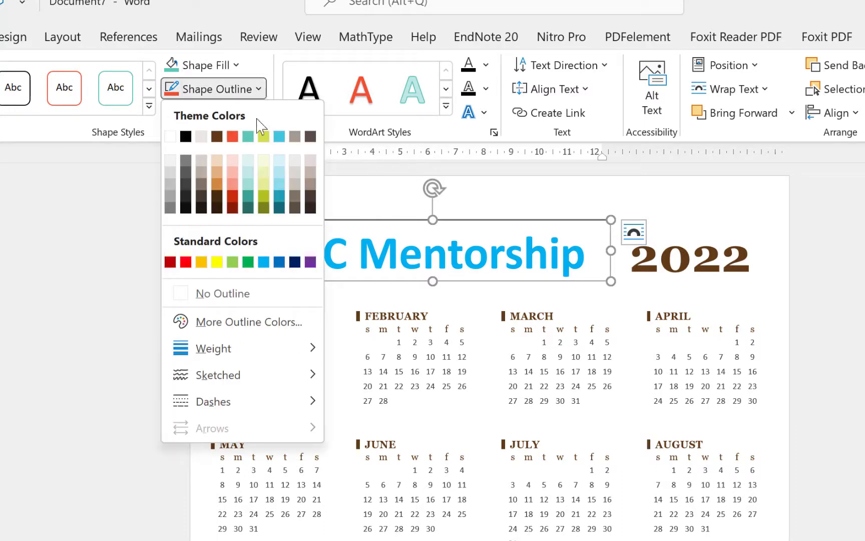
left_click(272, 303)
left_click(653, 328)
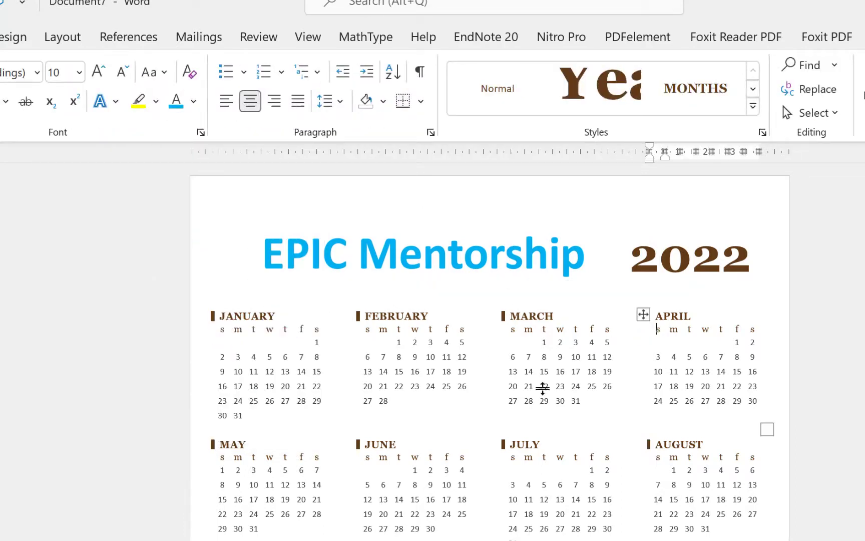
scroll(551, 509, "down", 1)
scroll(551, 509, "down", 1)
scroll(551, 509, "up", 3)
Insert the flying falcon photo from Word's stock image library
left_click(65, 34)
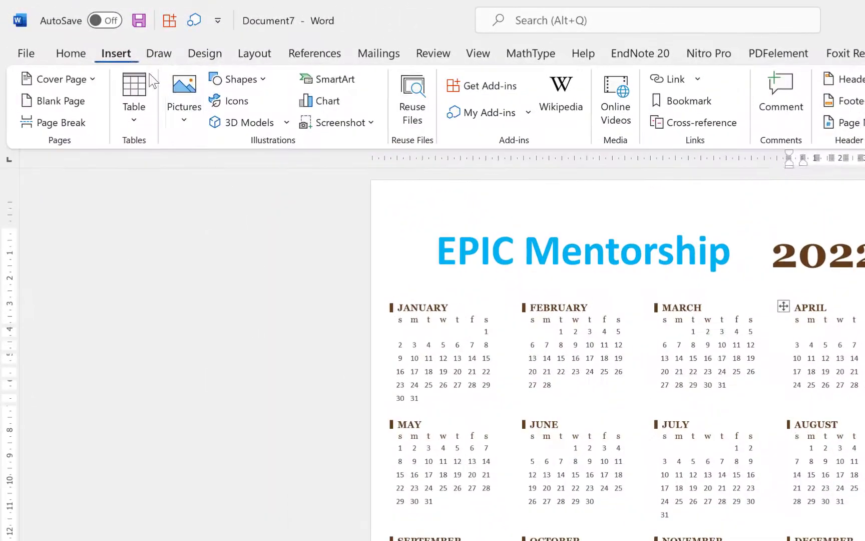
left_click(145, 100)
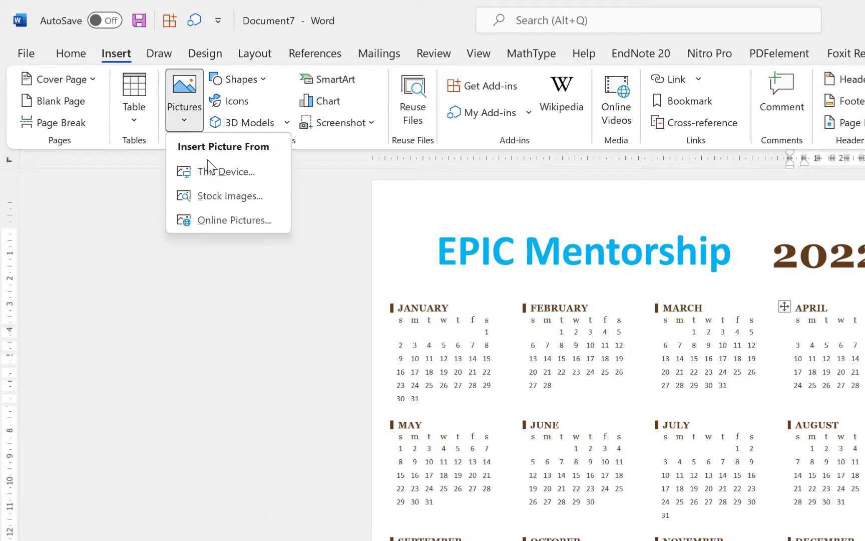
left_click(231, 220)
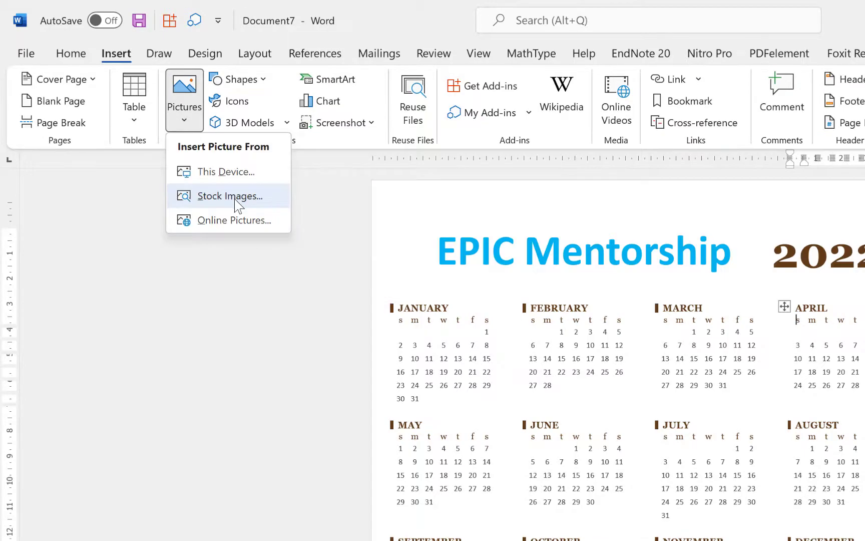
left_click(235, 199)
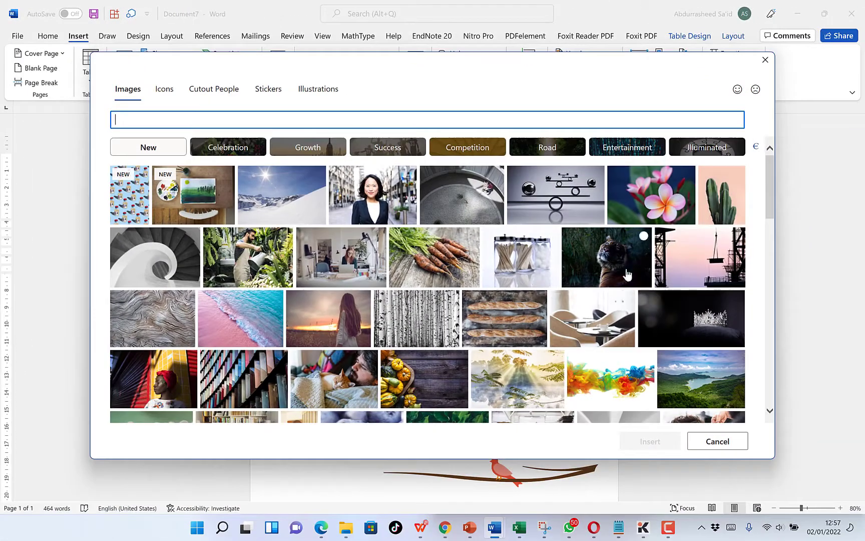
scroll(526, 358, "down", 5)
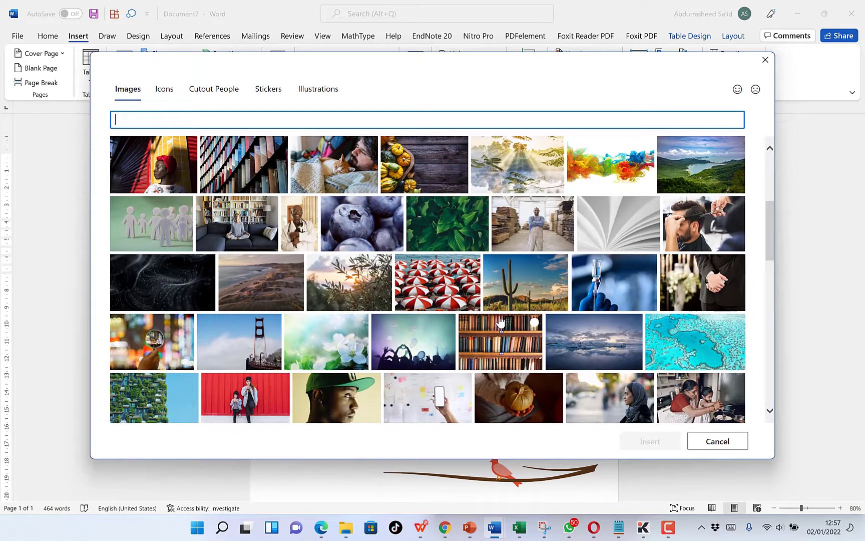
scroll(574, 378, "down", 3)
scroll(461, 370, "down", 1)
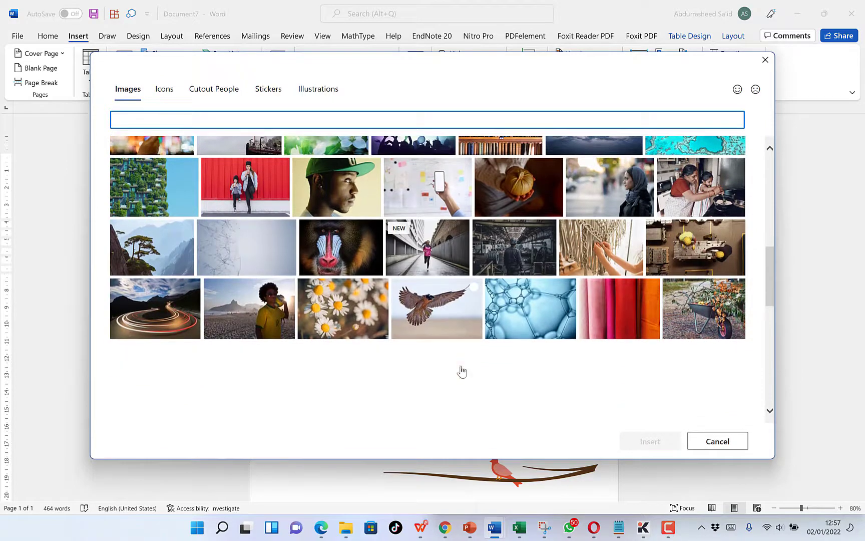
left_click(430, 307)
left_click(662, 443)
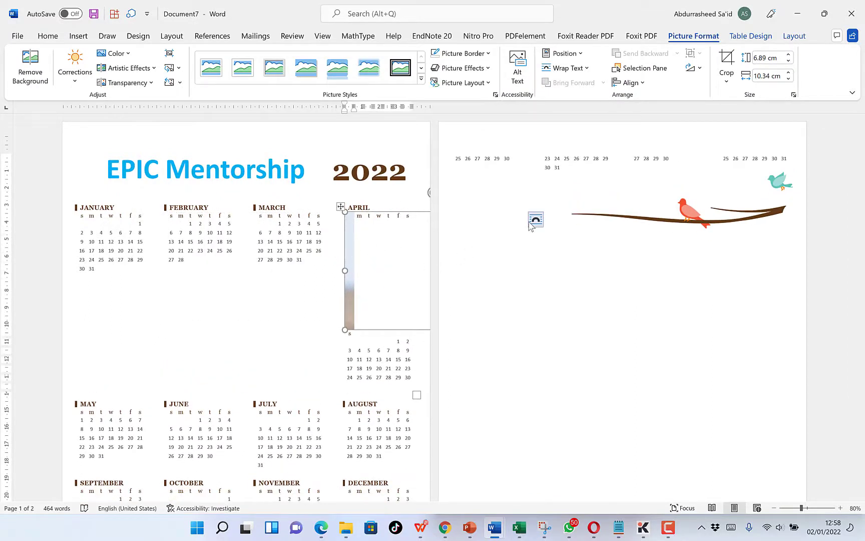
Set the falcon picture to In Front of Text and drag it below September and October
left_click(536, 220)
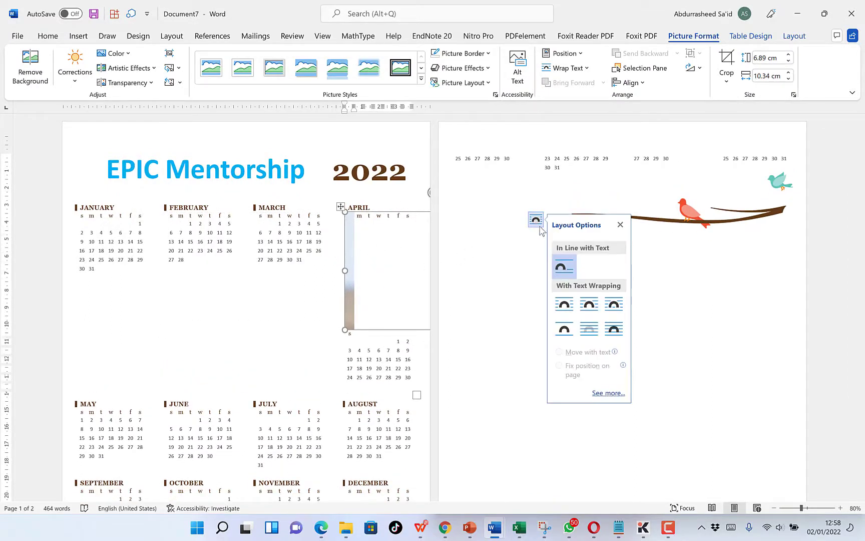
left_click(616, 333)
left_click_drag(574, 261, 361, 264)
left_click_drag(403, 323, 348, 500)
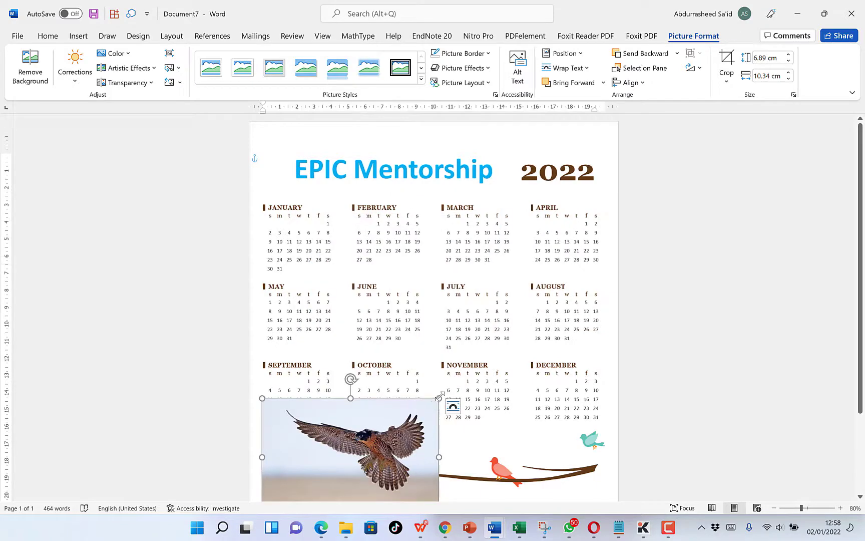
Shrink the falcon to about 6.63 cm wide and place it beside the branch art
left_click_drag(440, 396, 376, 441)
left_click(424, 443)
scroll(400, 401, "down", 3)
left_click(371, 361)
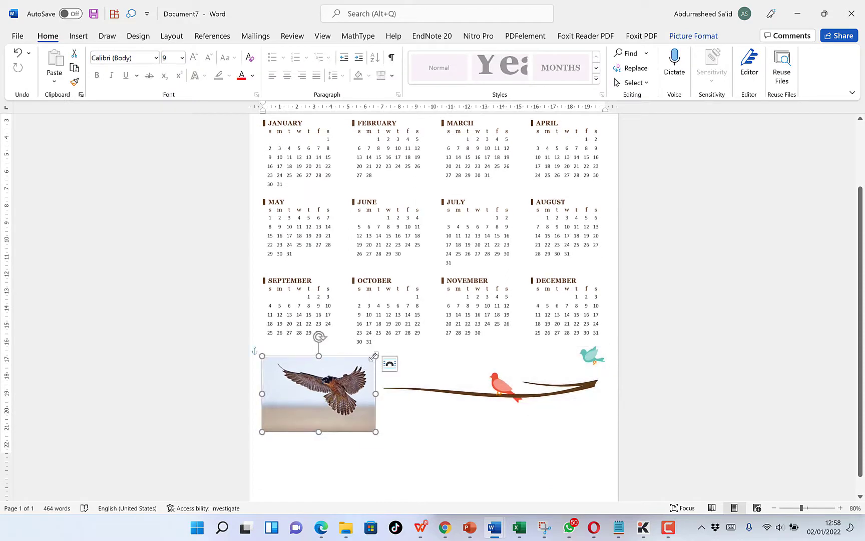
left_click_drag(374, 356, 333, 375)
scroll(434, 450, "up", 2)
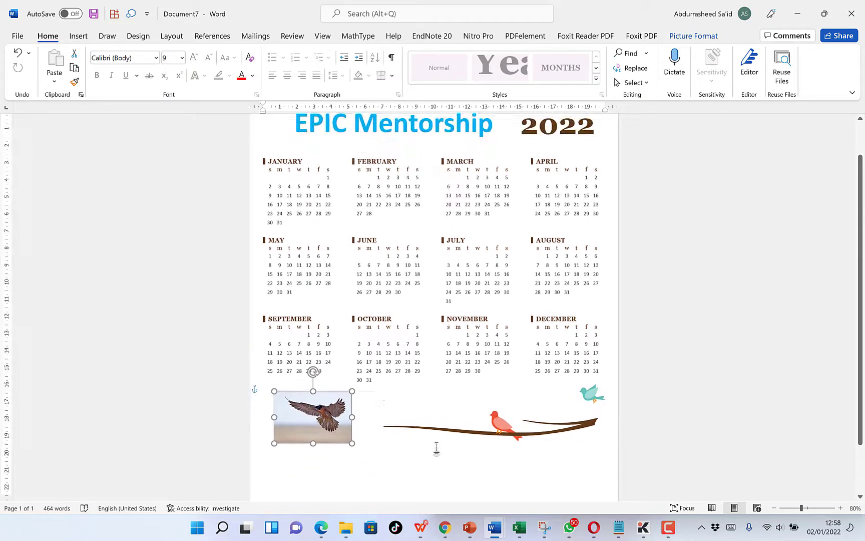
scroll(455, 388, "up", 1)
left_click(724, 276)
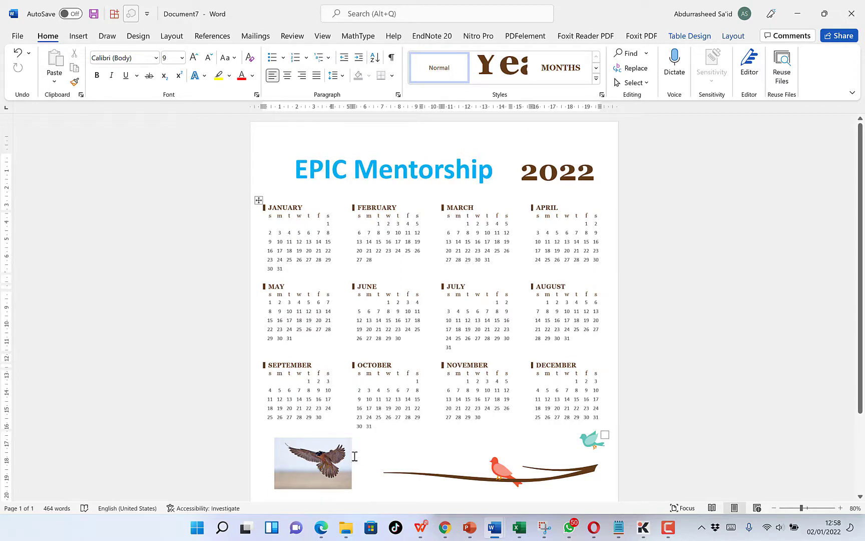
Apply the Soft Edge Oval picture style to the falcon photo
left_click(299, 455)
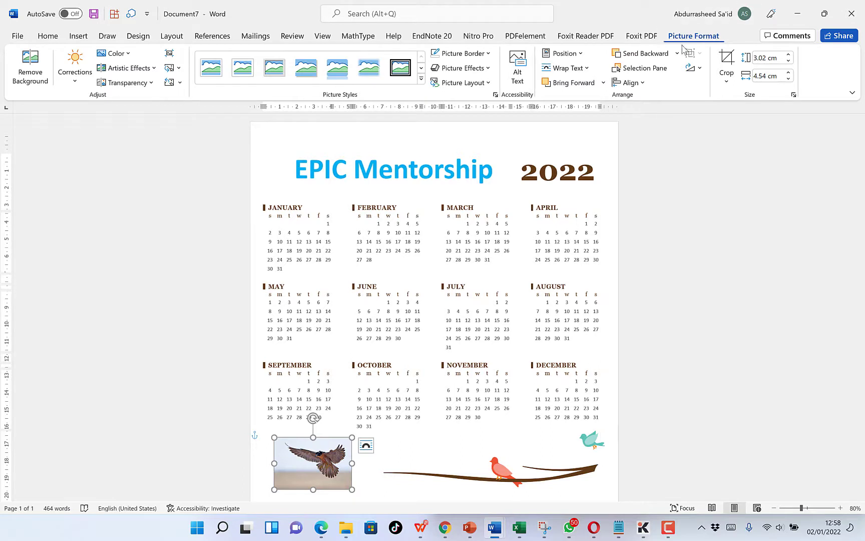
left_click(421, 80)
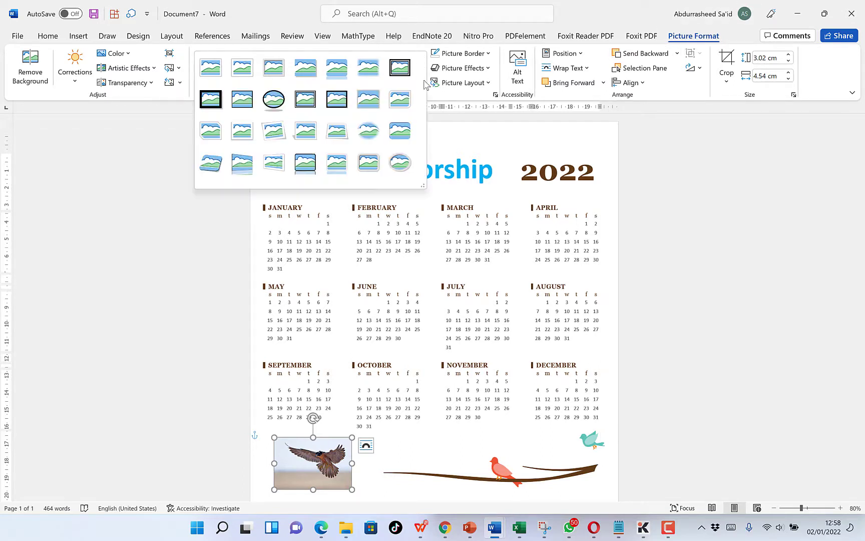
left_click(367, 132)
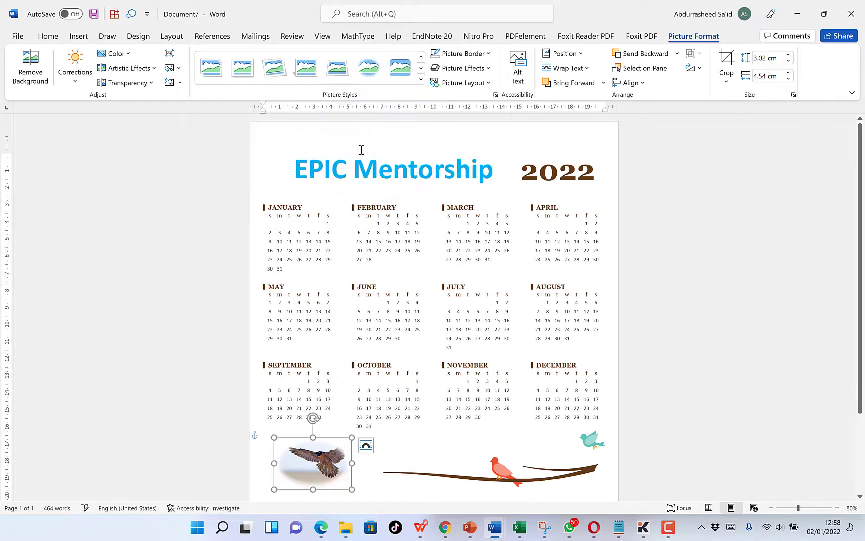
left_click(456, 408)
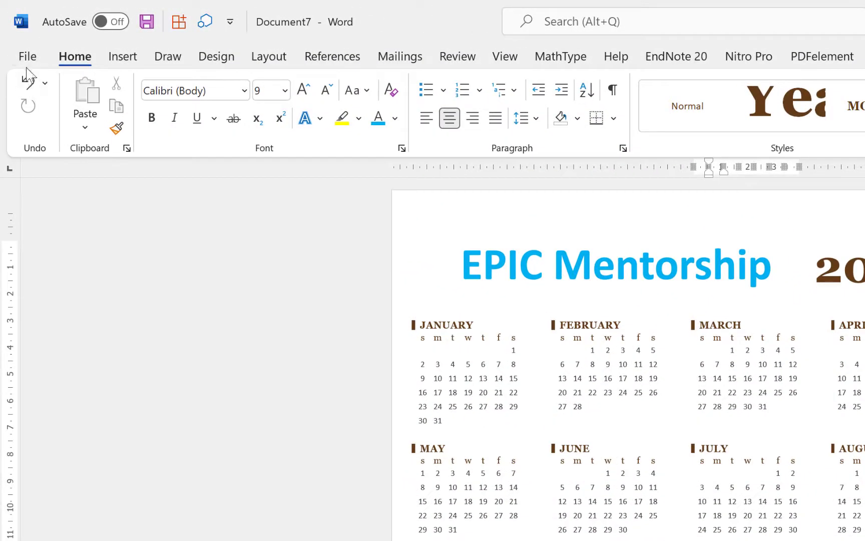
Save the calendar as a PDF named 'Epic mentorship calender 2022' on the Desktop
left_click(18, 35)
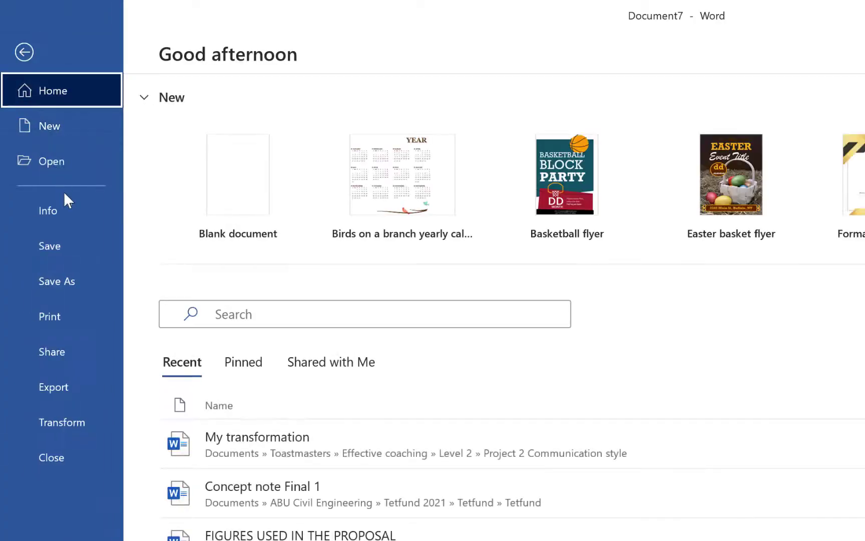
left_click(66, 252)
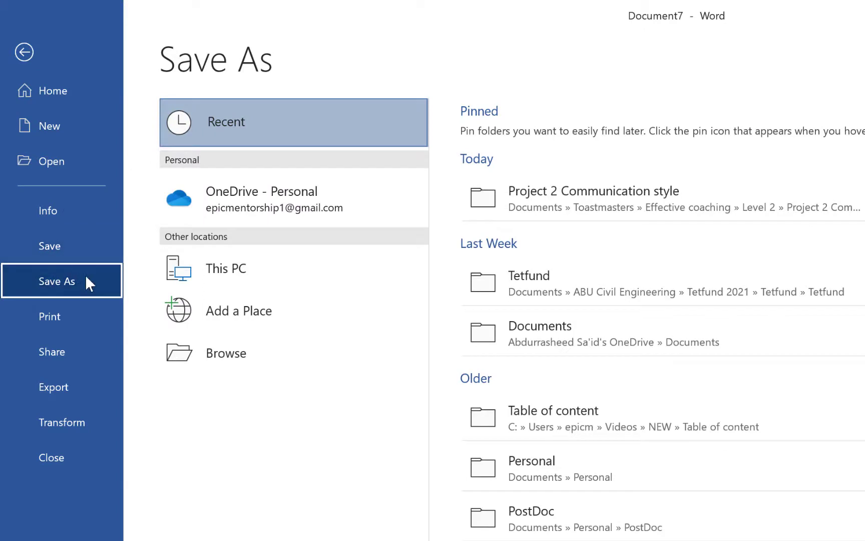
left_click(343, 355)
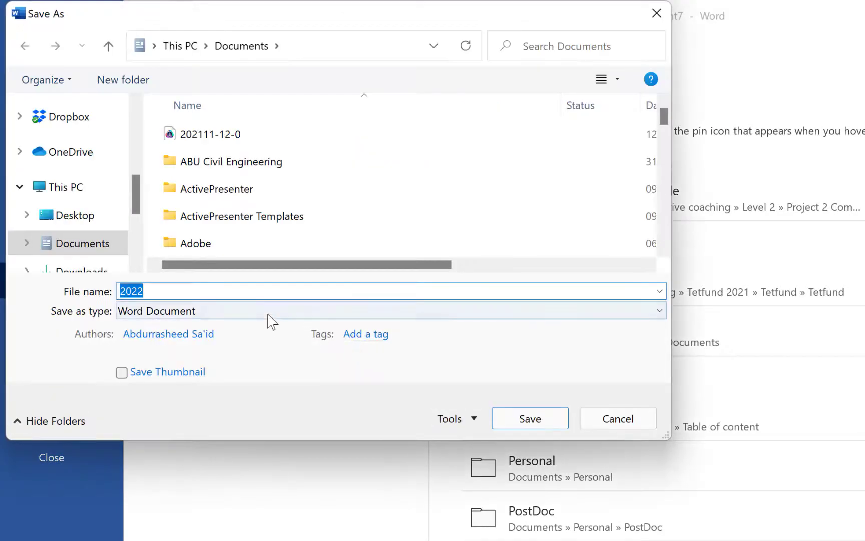
left_click(268, 316)
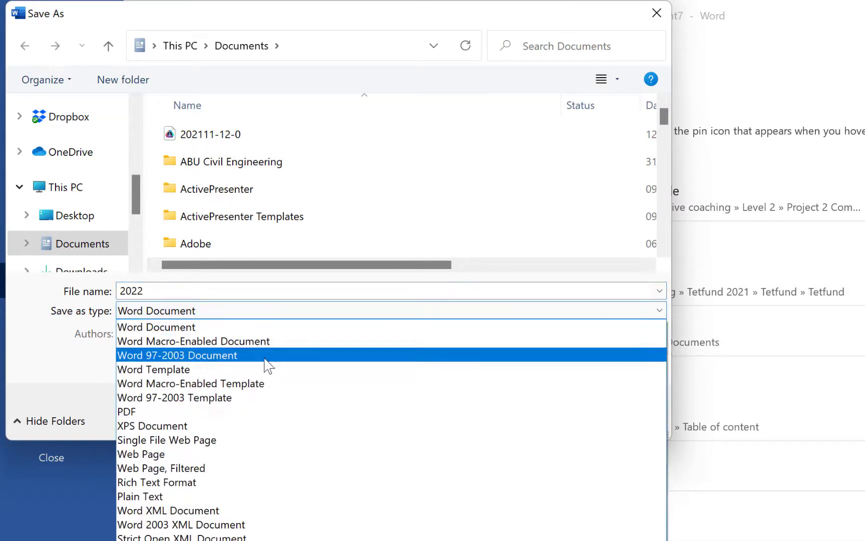
left_click(277, 412)
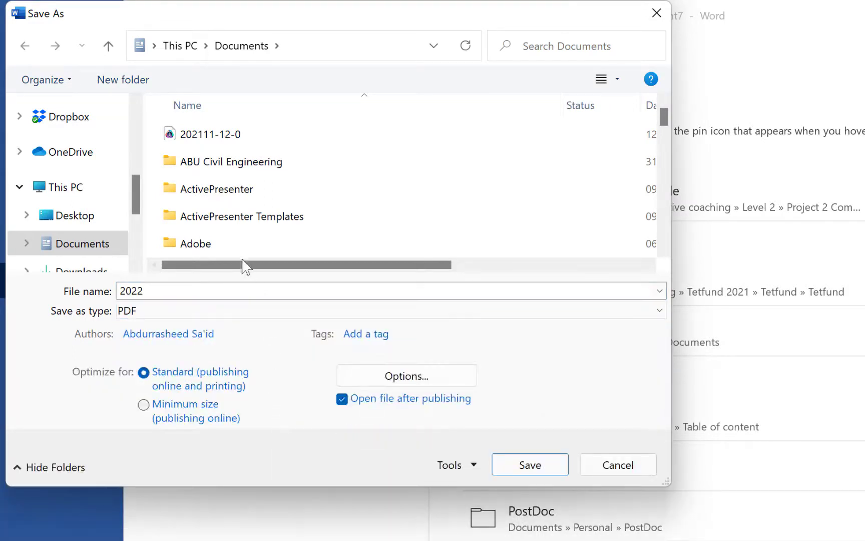
left_click(85, 220)
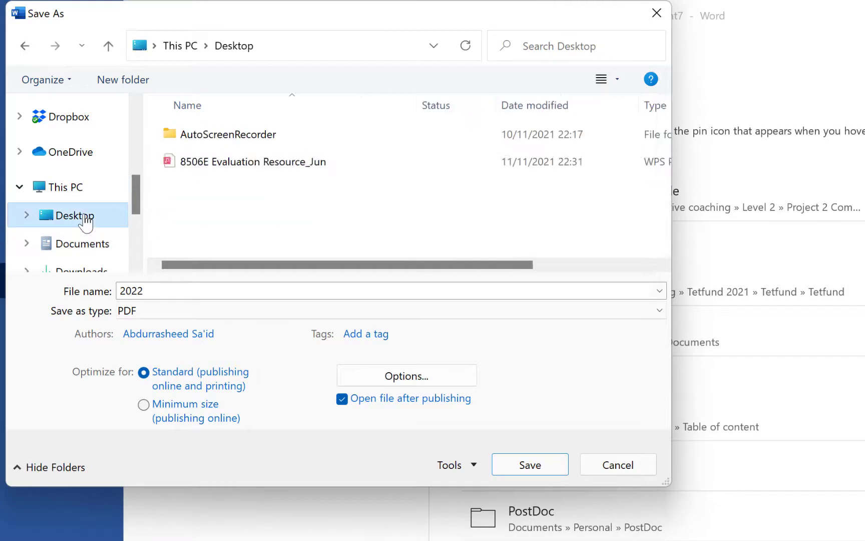
left_click(231, 290)
type("Epic mentorship calender 2022")
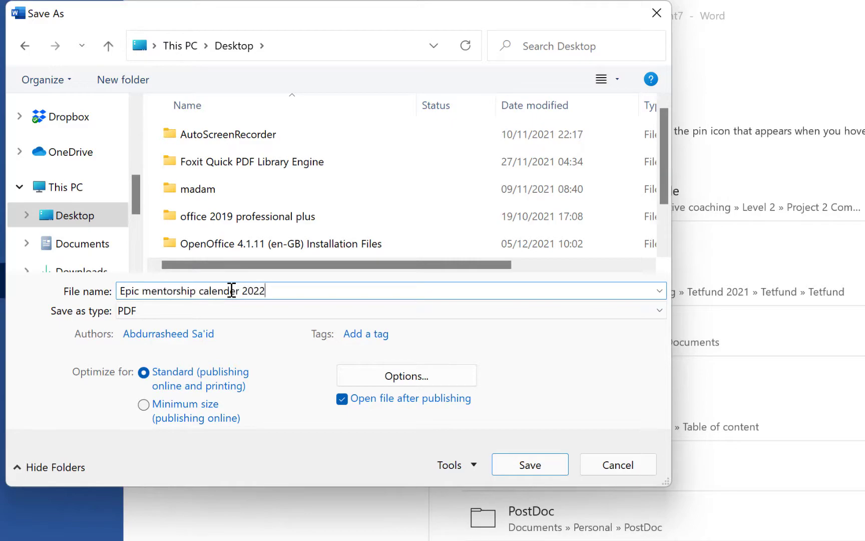
left_click(524, 460)
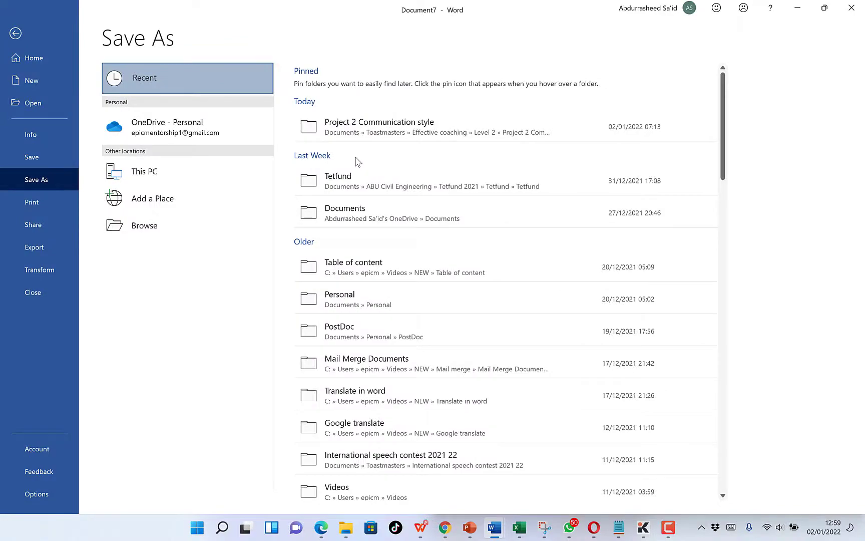
Scroll through the exported calendar PDF in WPS Office and zoom out to see the page
scroll(404, 275, "down", 3)
scroll(404, 276, "up", 3)
scroll(426, 272, "down", 8)
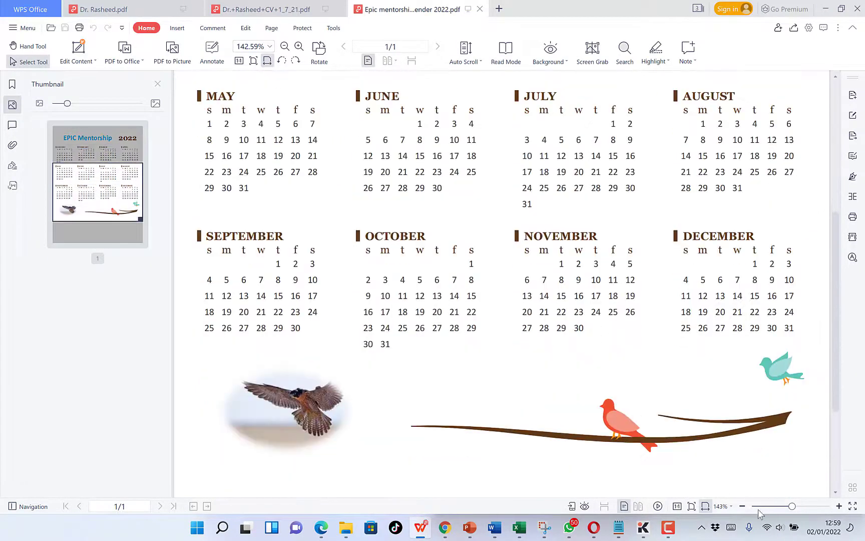
scroll(450, 271, "down", 4)
scroll(524, 228, "down", 3)
scroll(523, 226, "up", 3)
scroll(524, 226, "down", 3)
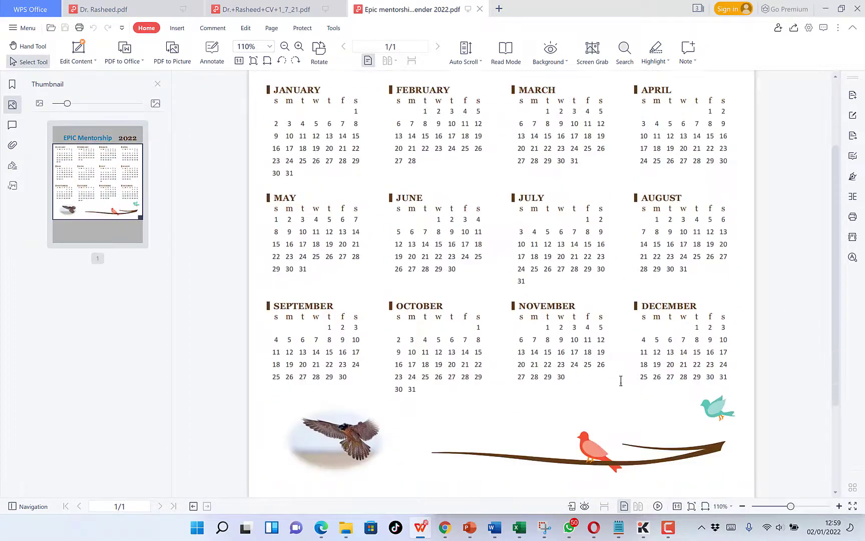
left_click(742, 507)
scroll(501, 264, "up", 3)
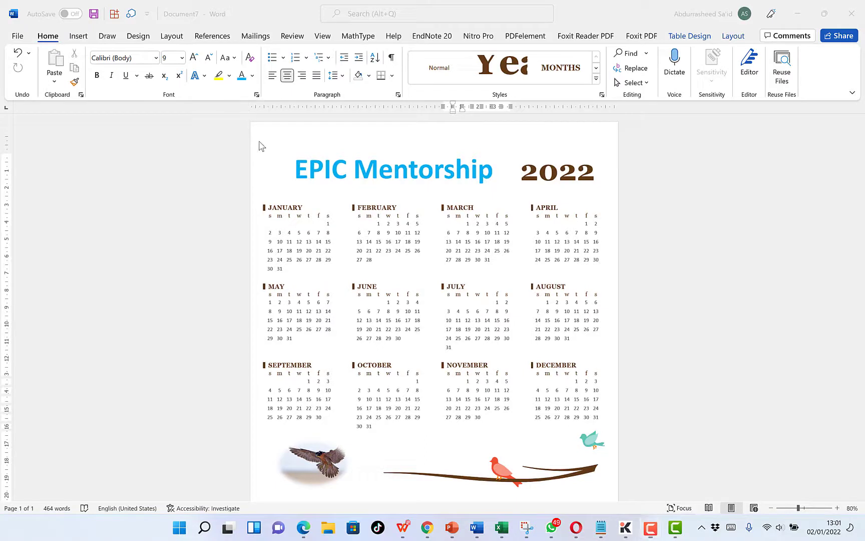